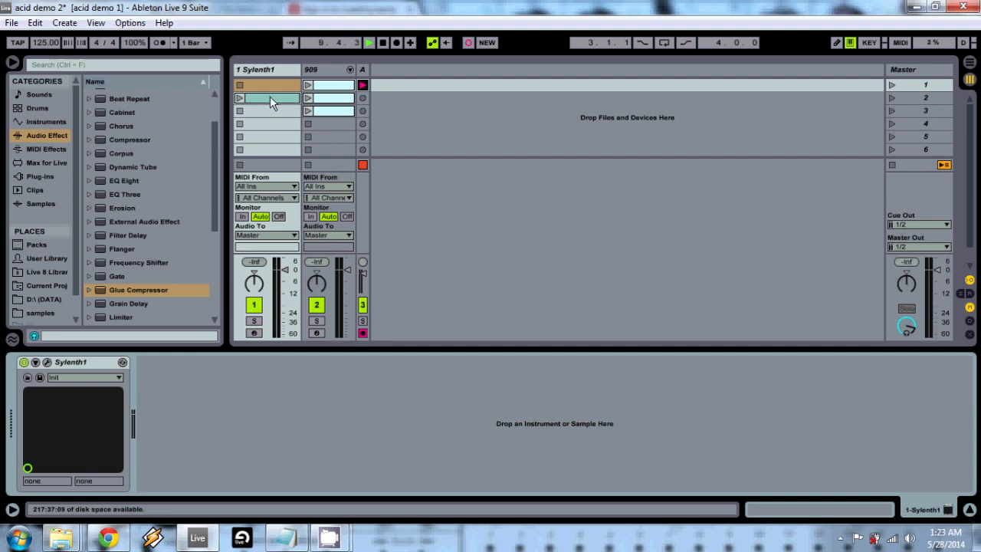
# - Show the Sylenth1 track's MIDI clip, return to its device, and open the synth's editor window
pyautogui.click(269, 98)
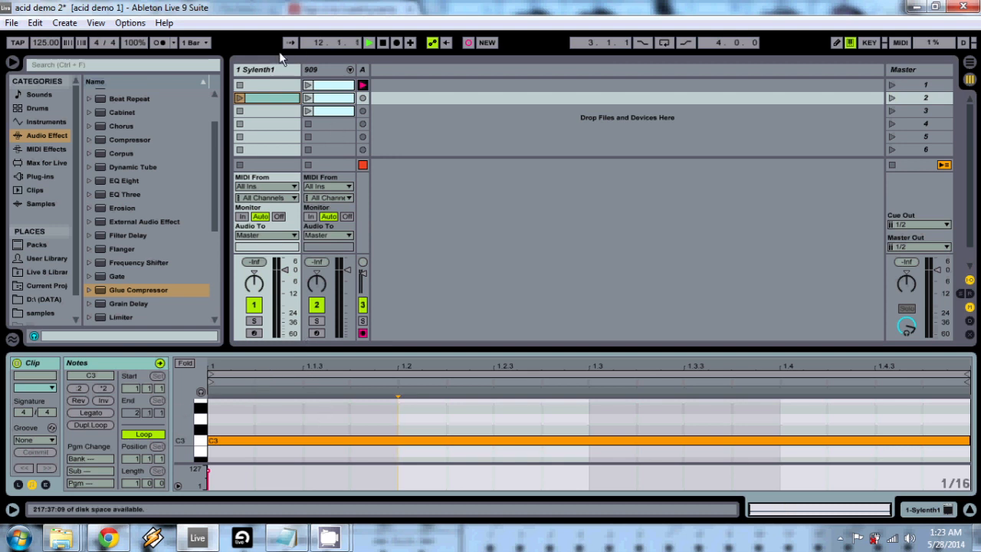
pyautogui.click(270, 69)
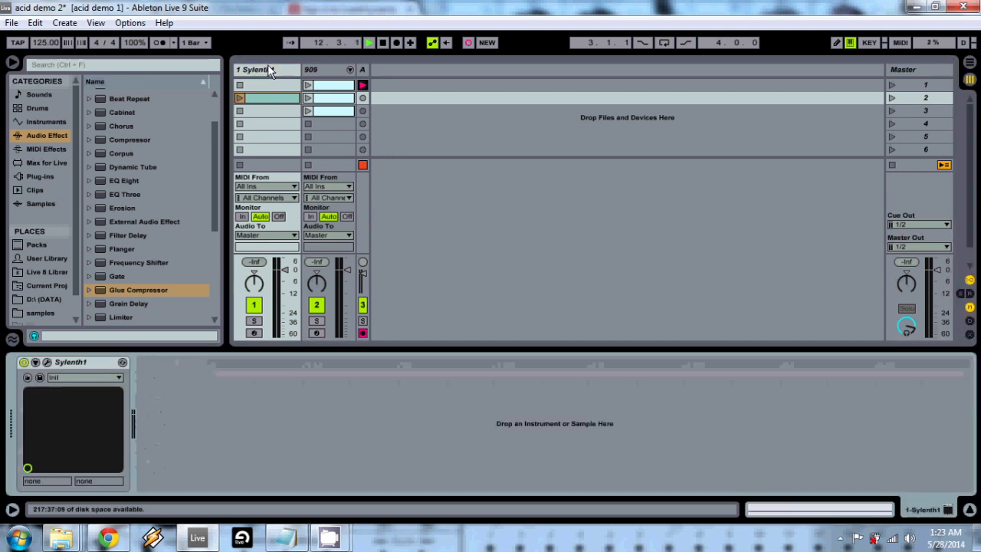
pyautogui.click(46, 363)
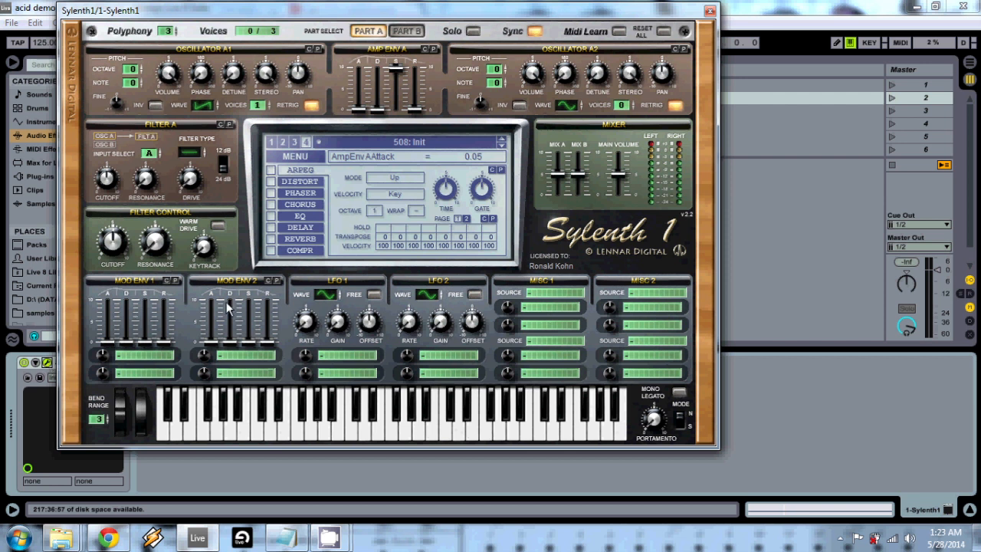
# - With Part A selected, lower Mix B to 0.00 and the main volume to 2.13
pyautogui.click(419, 36)
pyautogui.click(375, 34)
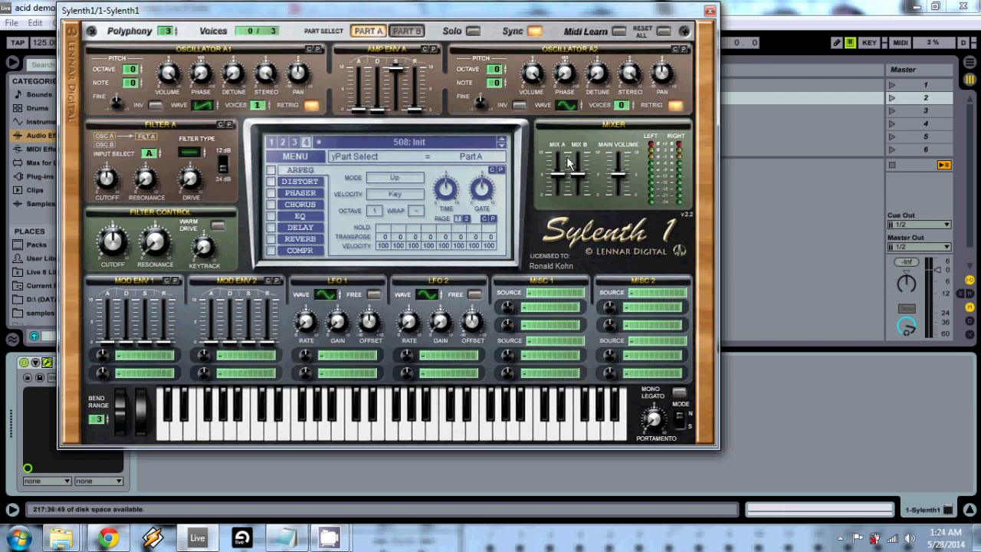
pyautogui.moveTo(580, 181); pyautogui.dragTo(579, 218)
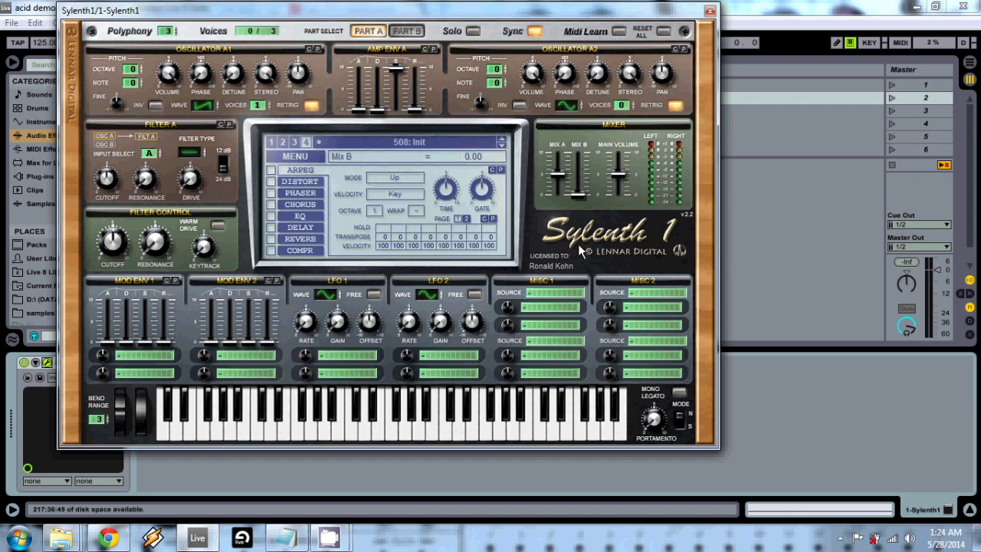
pyautogui.moveTo(622, 176); pyautogui.dragTo(614, 210)
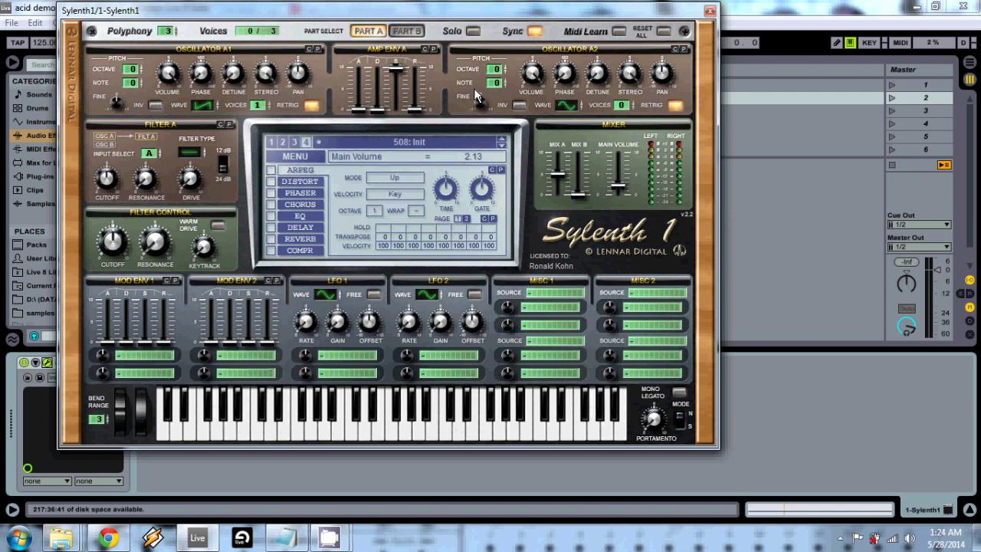
# - Set oscillator A2's waveform to Saw and lower its volume
pyautogui.click(569, 107)
pyautogui.click(569, 107)
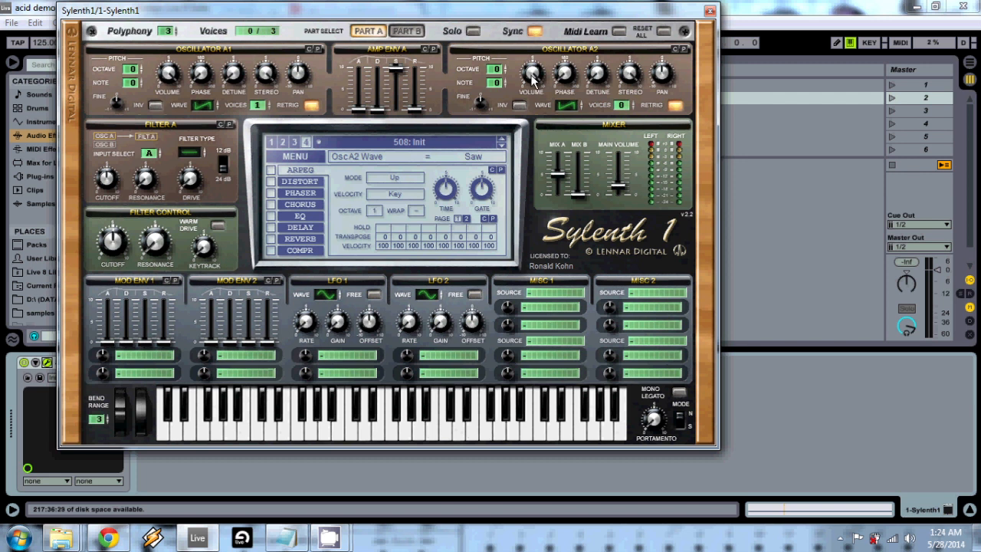
pyautogui.moveTo(532, 73); pyautogui.dragTo(524, 168)
pyautogui.click(629, 73)
# - Raise oscillator A2's phase and set oscillator A1's phase to 360 degrees
pyautogui.moveTo(563, 73); pyautogui.dragTo(584, 9)
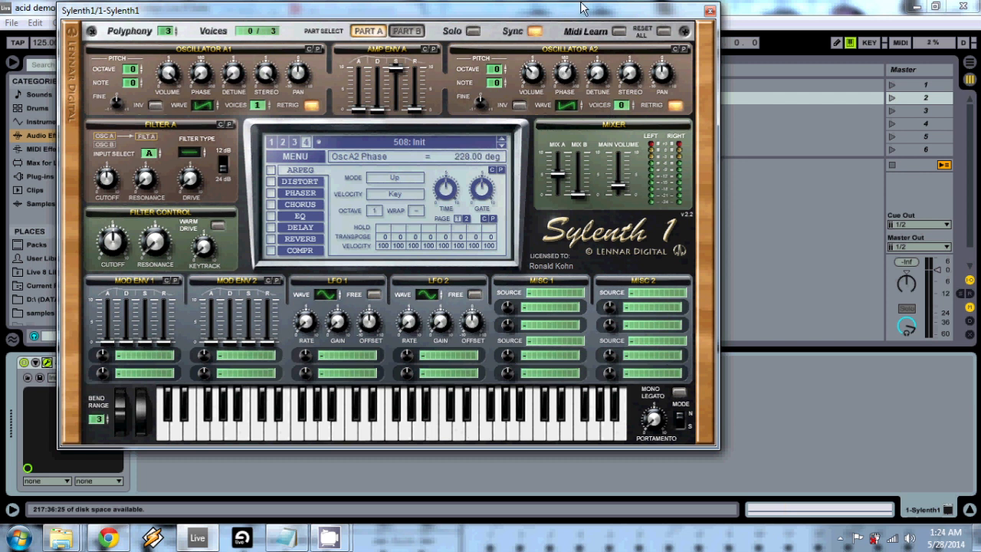
pyautogui.moveTo(557, 84); pyautogui.dragTo(574, 14)
pyautogui.moveTo(196, 81); pyautogui.dragTo(497, 45)
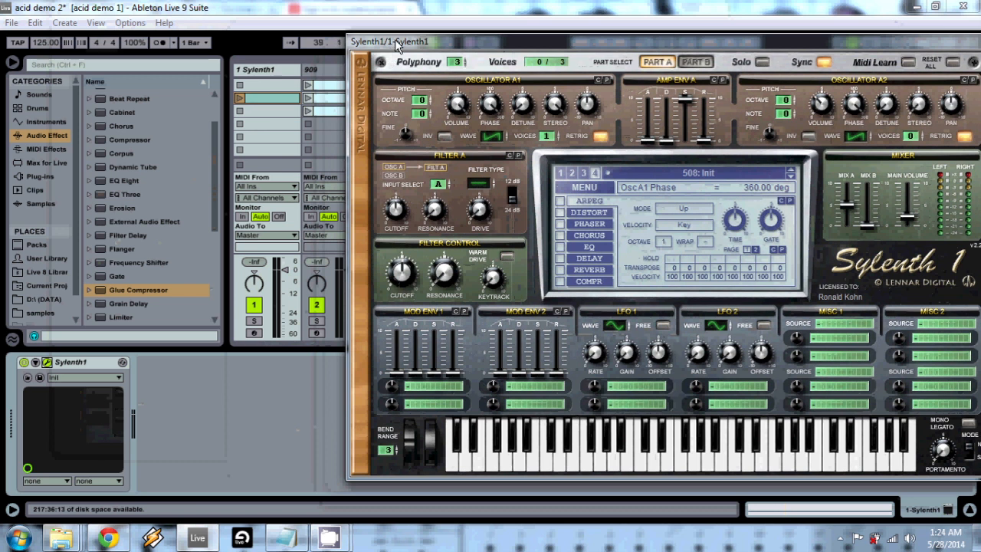
# - Move the synth window aside to uncover the session clips, and briefly play the Sylenth1 clip
pyautogui.moveTo(394, 41); pyautogui.dragTo(329, 12)
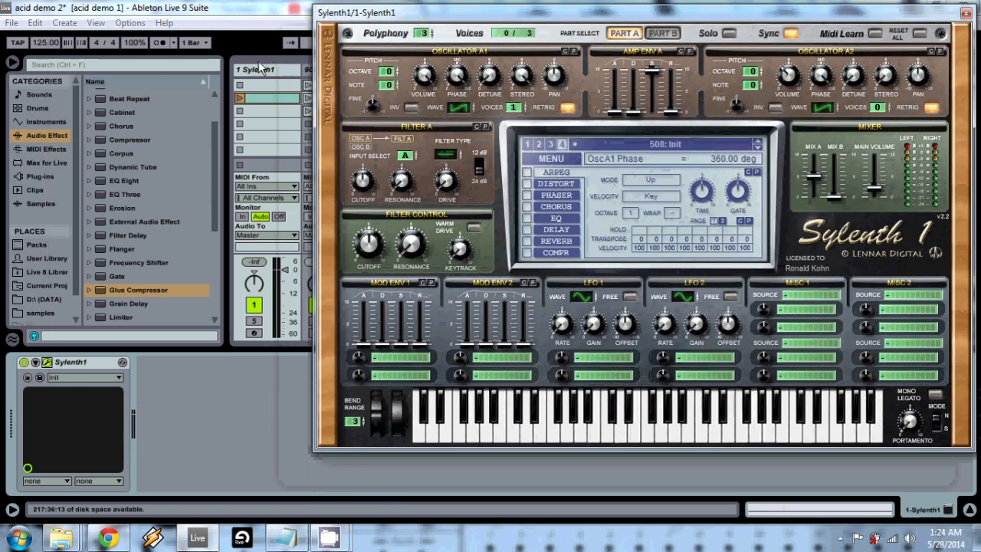
pyautogui.click(239, 97)
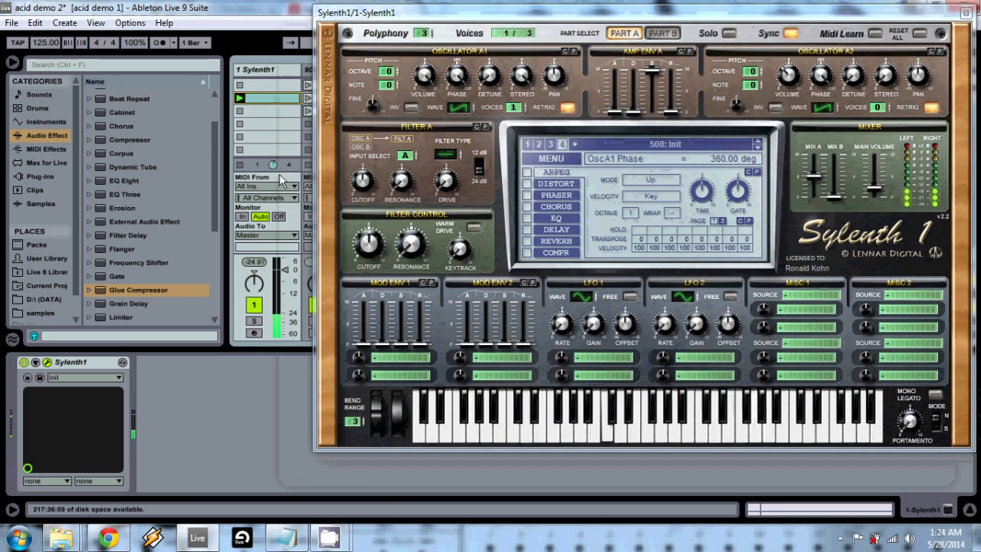
pyautogui.click(239, 165)
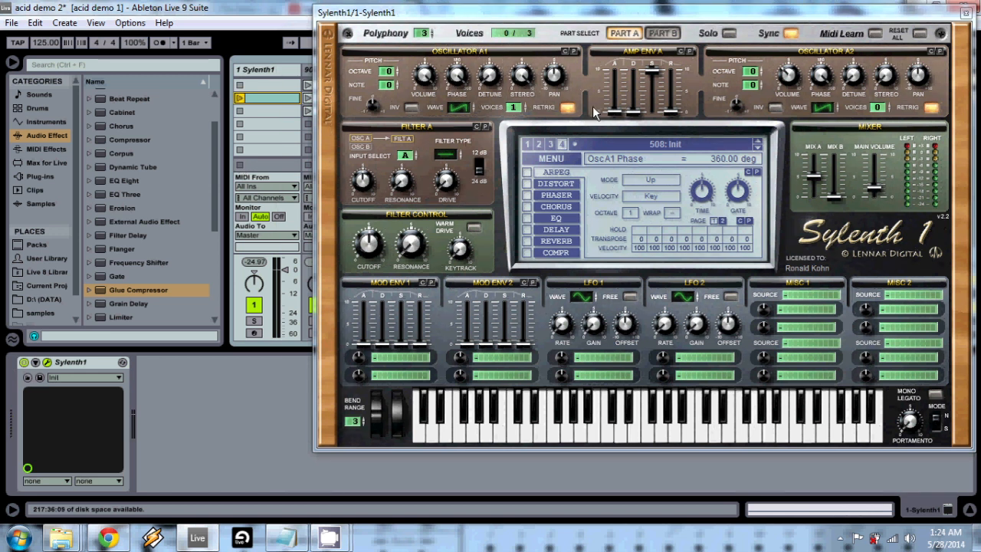
# - Set Amp Envelope A's decay to 3.39 and its release to 2.51
pyautogui.click(633, 111)
pyautogui.moveTo(632, 112); pyautogui.dragTo(635, 67)
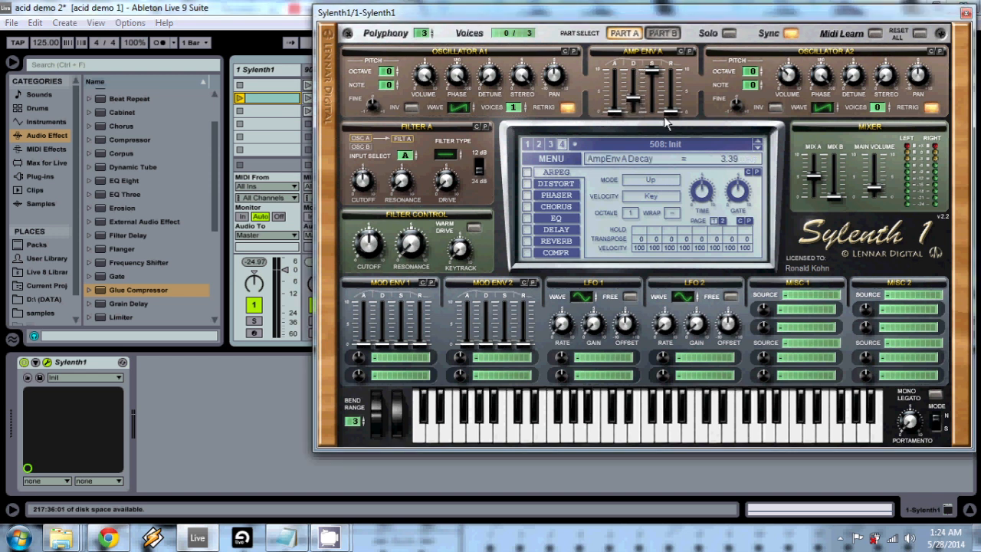
pyautogui.moveTo(671, 108)
pyautogui.mouseDown()
pyautogui.moveTo(667, 90)
pyautogui.moveTo(671, 100)
pyautogui.mouseUp()
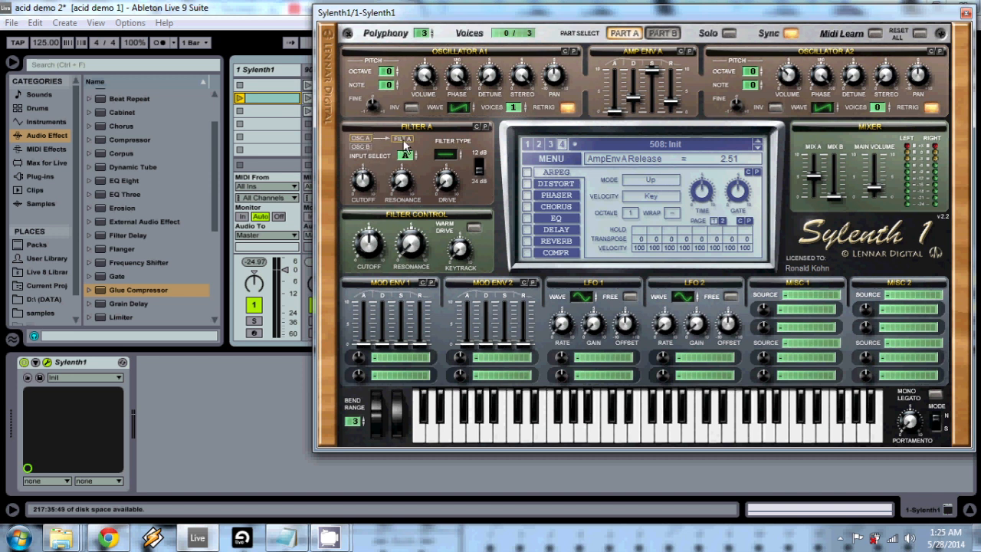
# - Set Filter A's type to Lowpass and audition the Sylenth1 clip
pyautogui.moveTo(447, 155)
pyautogui.mouseDown()
pyautogui.moveTo(447, 164)
pyautogui.moveTo(456, 139)
pyautogui.mouseUp()
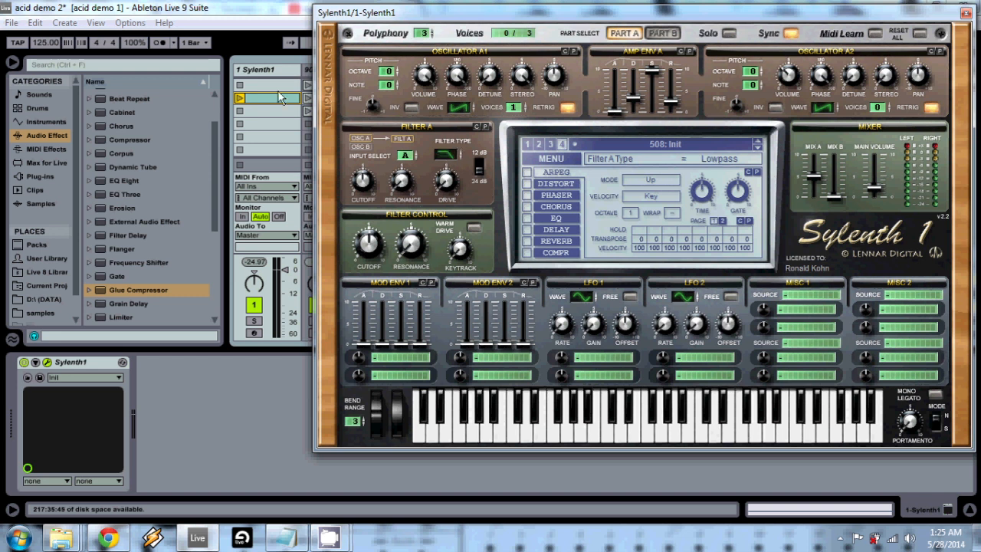
pyautogui.click(239, 98)
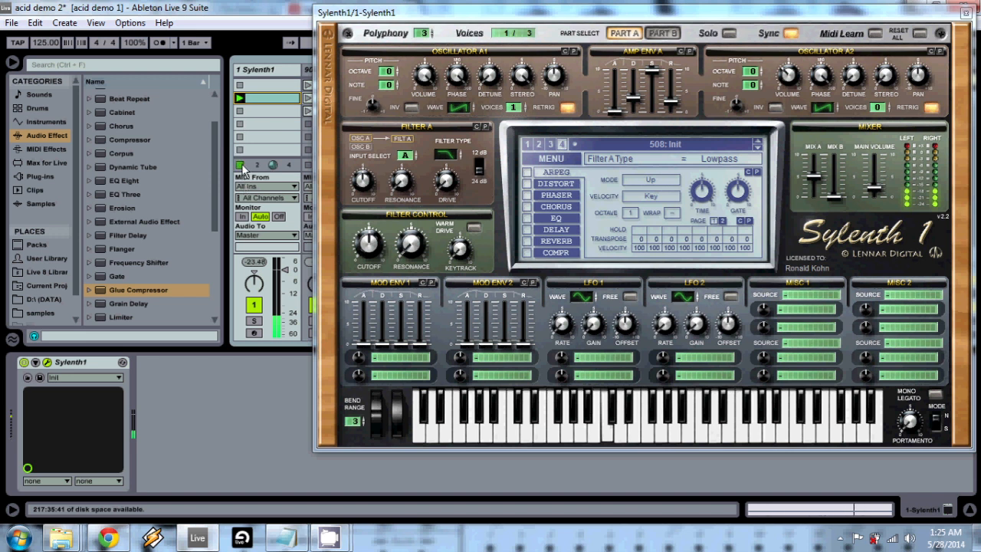
pyautogui.click(241, 165)
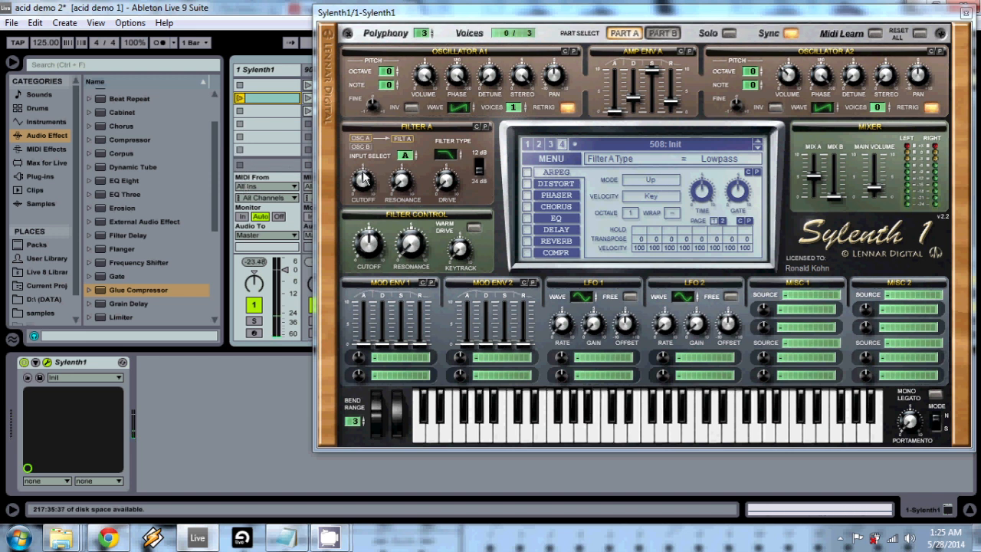
# - Set Filter A's resonance to 5.67 and the Filter Control resonance to 3.95, auditioning the clip
pyautogui.click(400, 182)
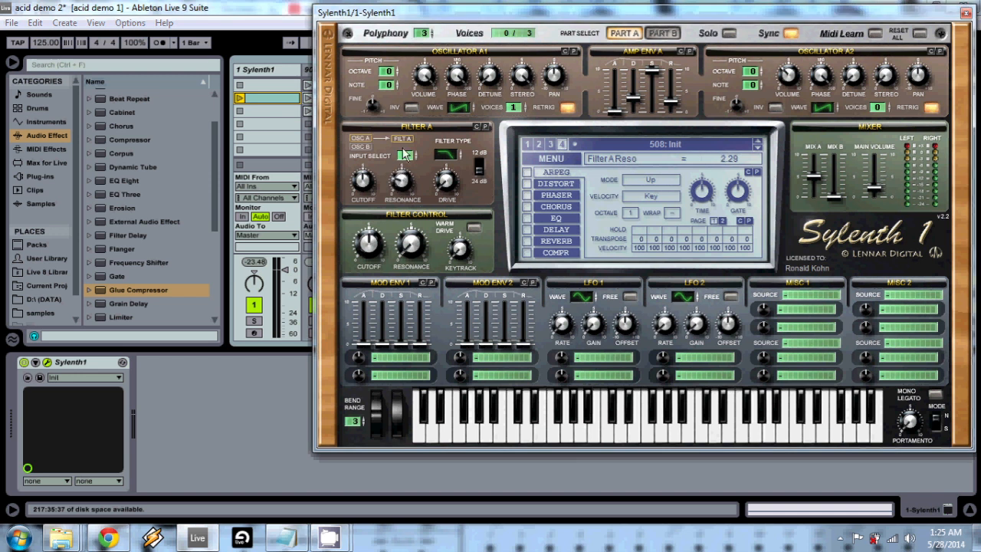
pyautogui.moveTo(403, 148); pyautogui.dragTo(405, 129)
pyautogui.moveTo(363, 177); pyautogui.dragTo(411, 169)
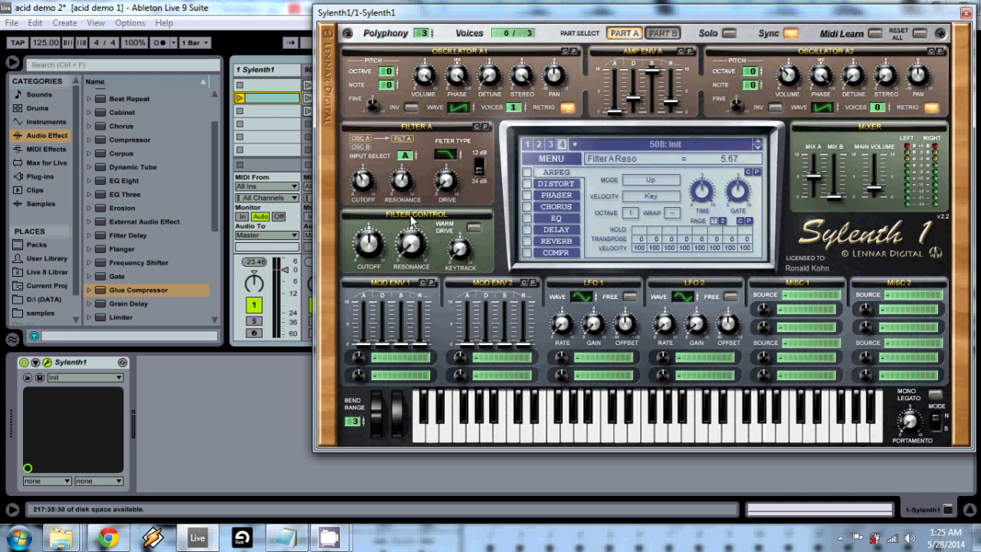
pyautogui.moveTo(403, 253); pyautogui.dragTo(417, 204)
pyautogui.click(240, 100)
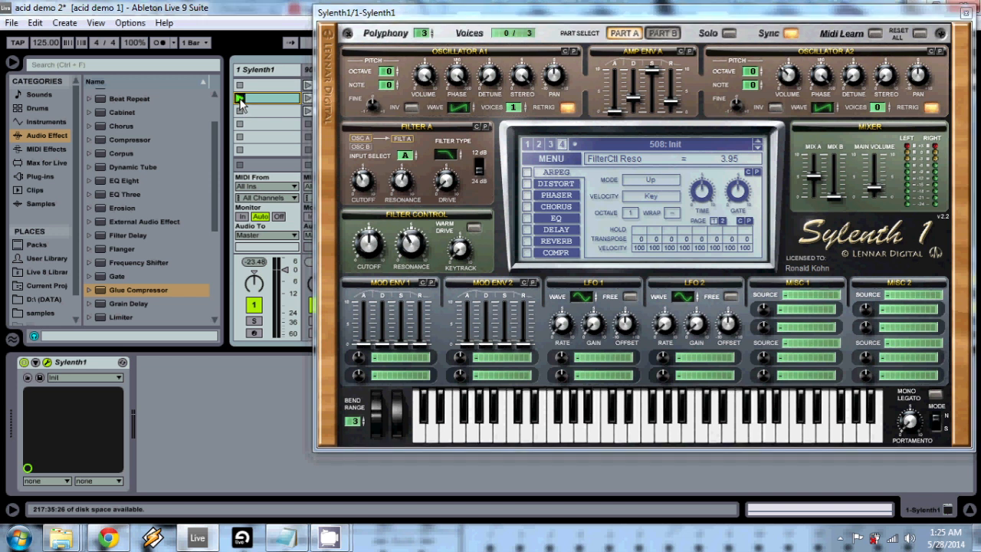
pyautogui.click(240, 164)
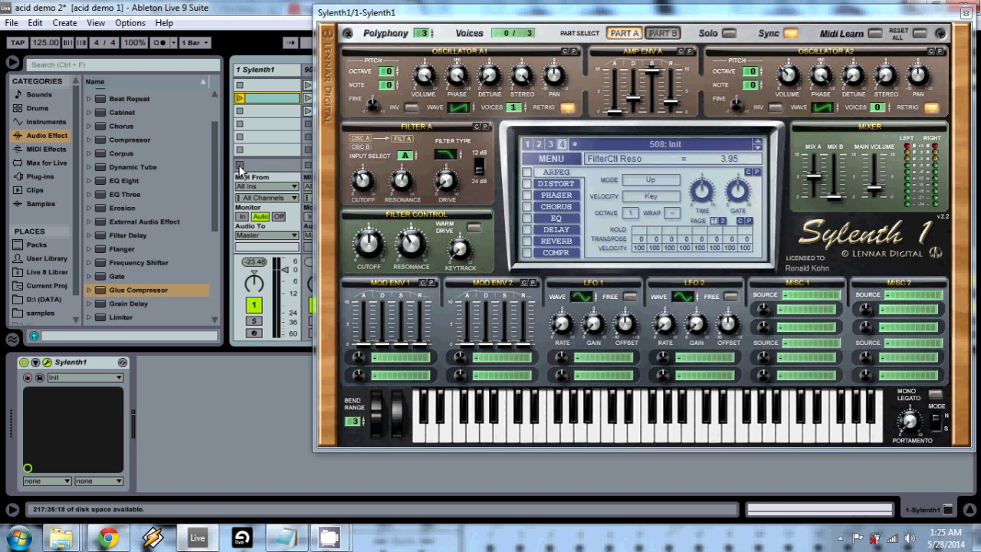
# - Turn on Warm Drive and set oscillator A1's octave to -1, auditioning the clip
pyautogui.click(473, 229)
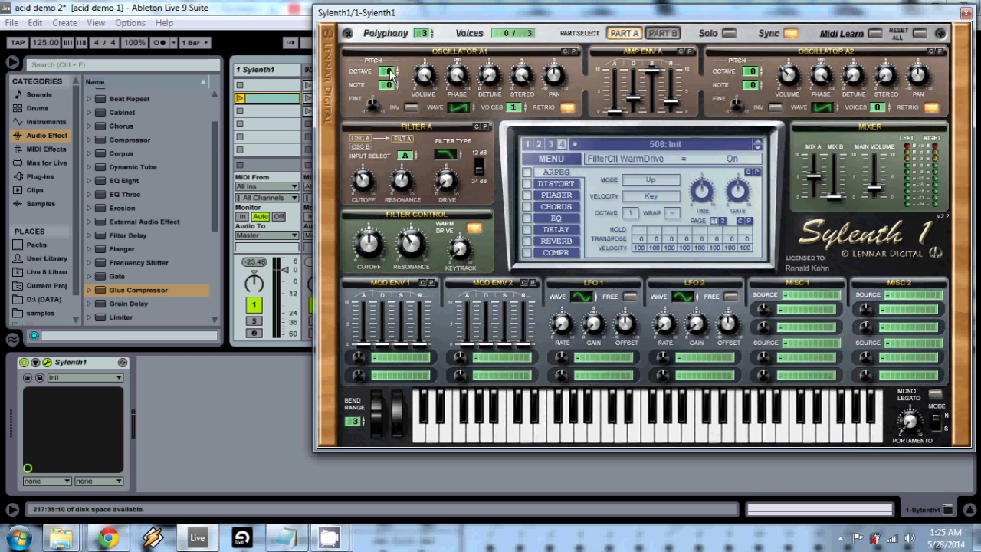
pyautogui.moveTo(389, 71); pyautogui.dragTo(391, 84)
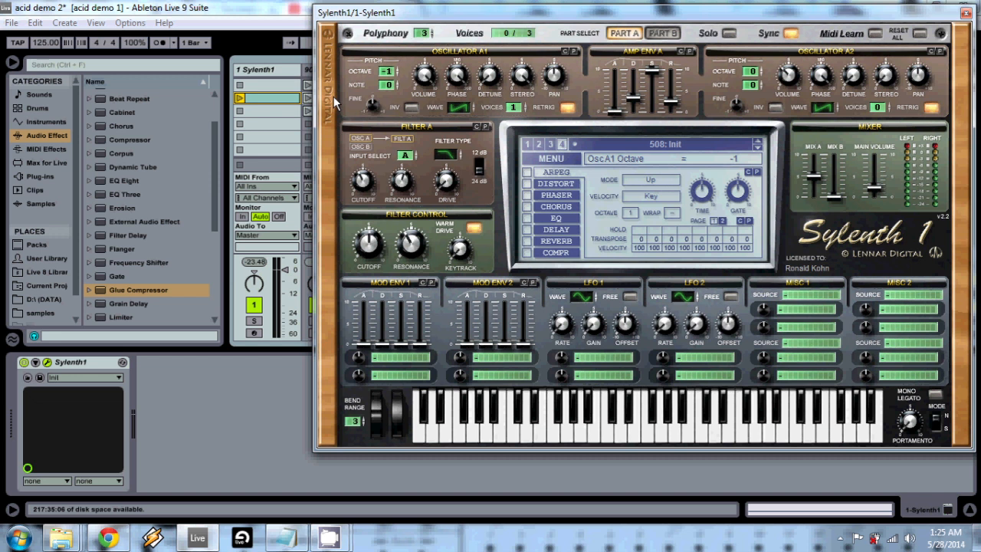
pyautogui.click(240, 98)
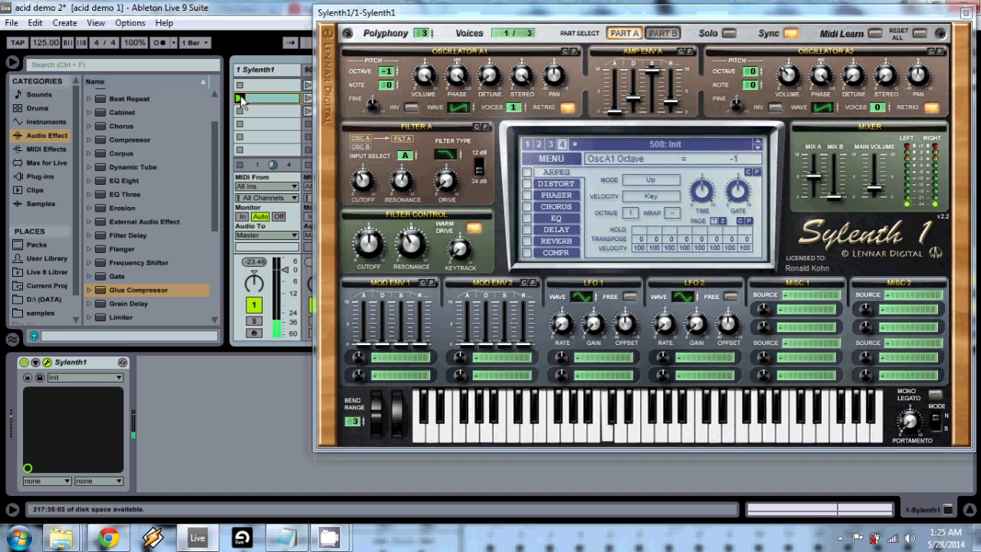
pyautogui.click(240, 166)
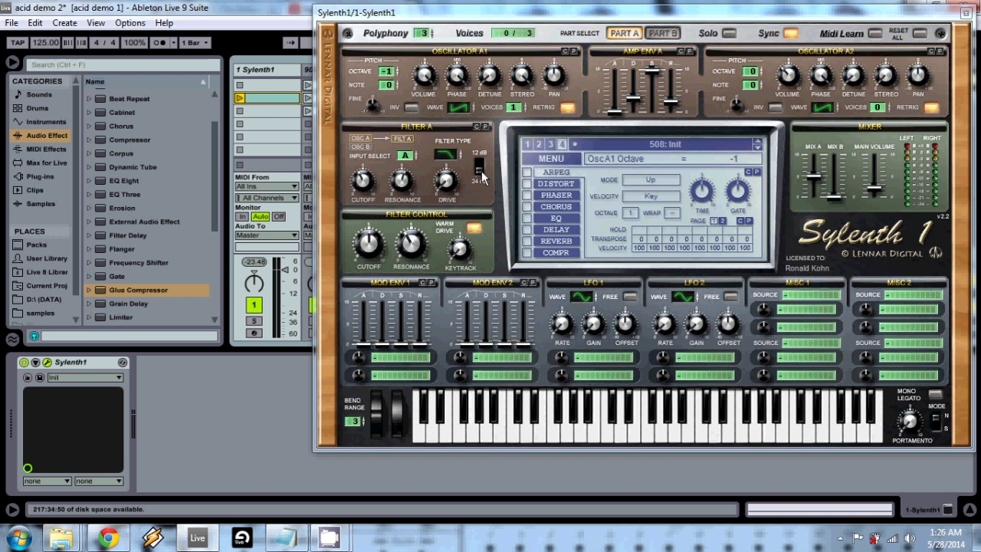
# - Enable the arpeggiator with mode Step, velocity Step+Key and a gate of 63.81 %
pyautogui.click(527, 172)
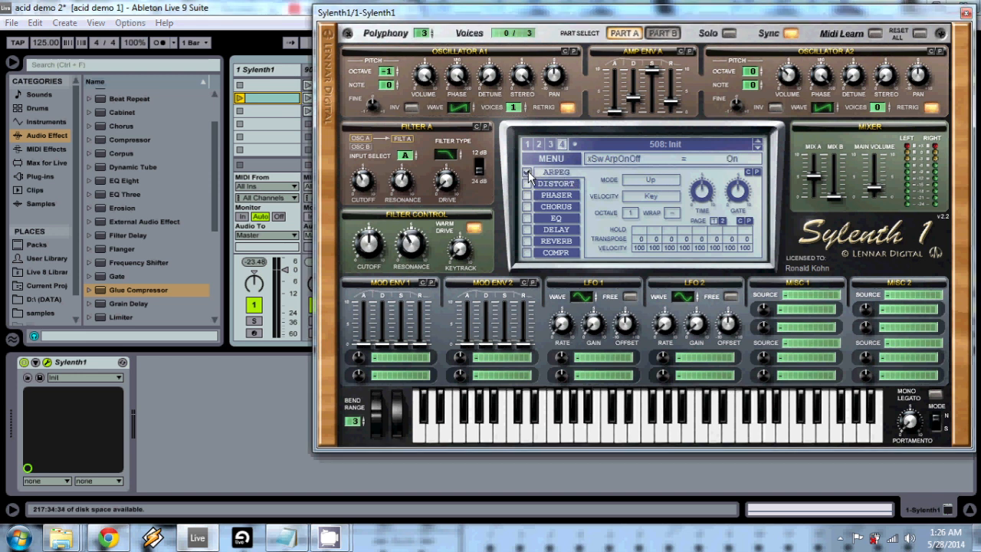
pyautogui.click(627, 177)
pyautogui.click(654, 320)
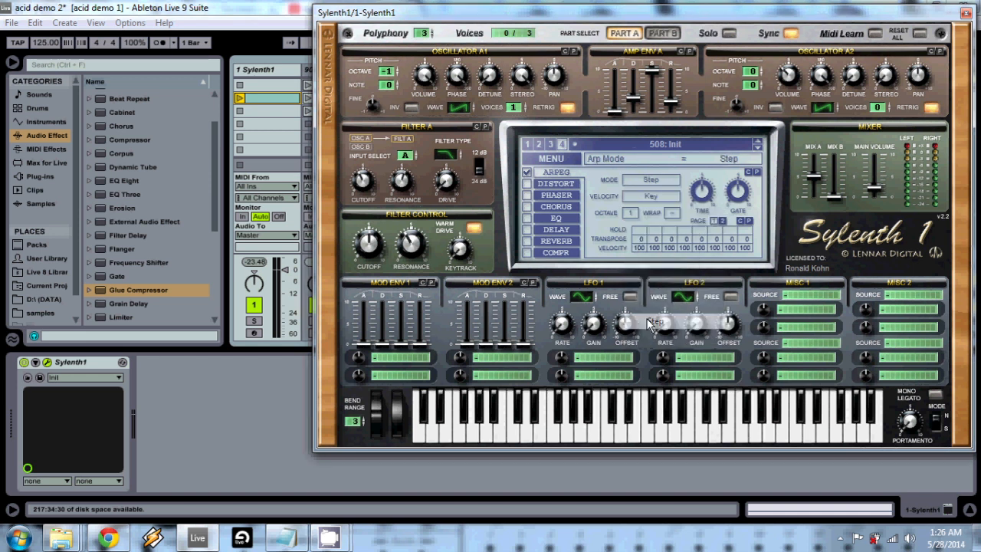
pyautogui.click(653, 198)
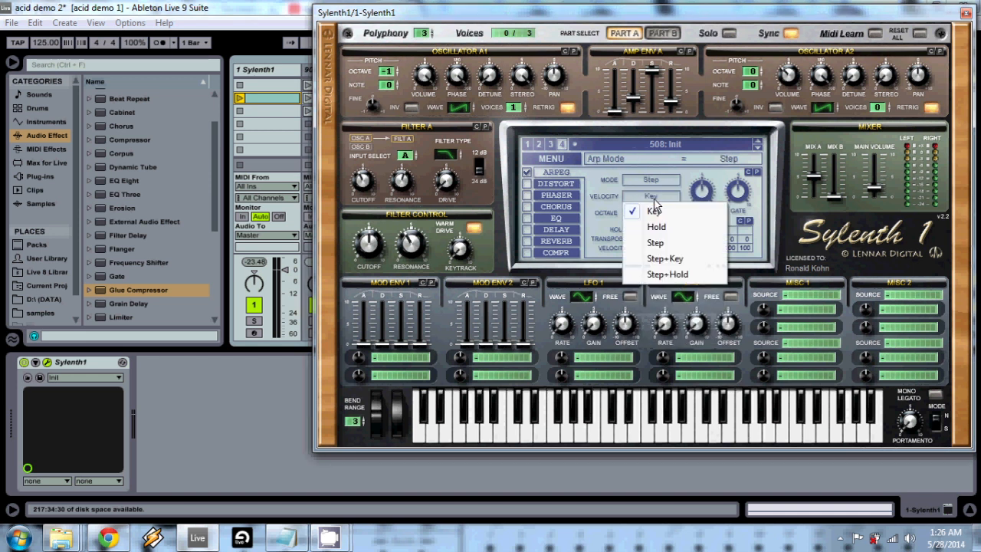
pyautogui.click(657, 259)
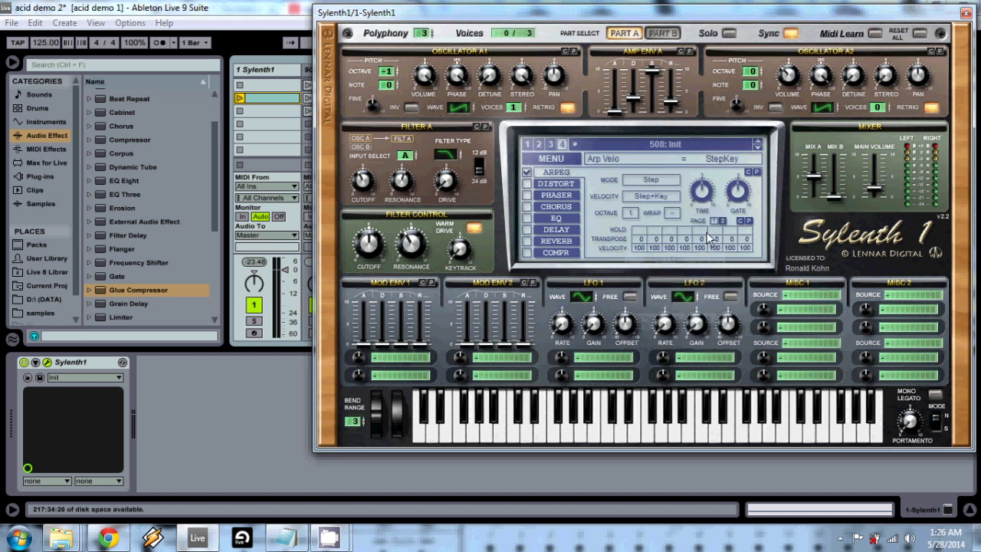
pyautogui.moveTo(702, 191); pyautogui.dragTo(740, 180)
pyautogui.click(736, 182)
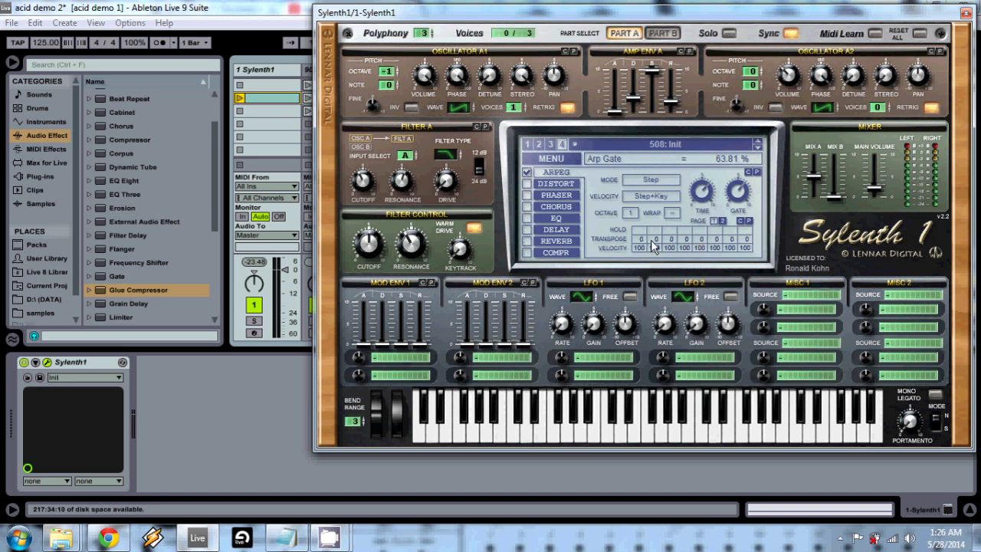
# - Transpose arpeggiator steps 2 and 4 to +12, step 6 to +7 and step 8 to -3
pyautogui.moveTo(651, 238); pyautogui.dragTo(664, 212)
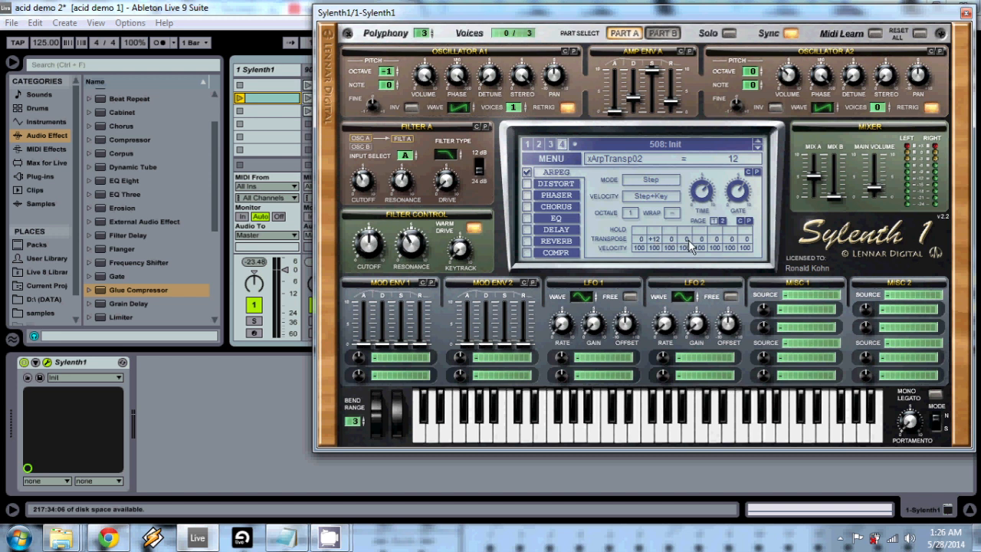
pyautogui.moveTo(689, 244); pyautogui.dragTo(691, 212)
pyautogui.moveTo(729, 213); pyautogui.dragTo(727, 233)
pyautogui.moveTo(746, 244); pyautogui.dragTo(746, 253)
# - Set the arpeggiator velocities to 84 for step 1, 85 for step 2, 90 for step 4, 21 for step 5 and 83 for step 6
pyautogui.moveTo(638, 249); pyautogui.dragTo(651, 263)
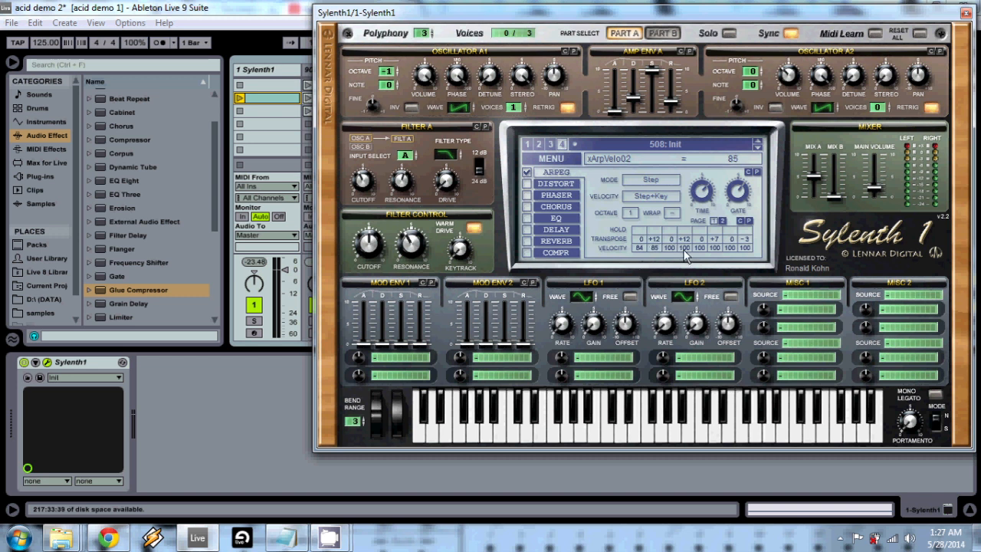
pyautogui.moveTo(684, 251); pyautogui.dragTo(689, 272)
pyautogui.moveTo(700, 247); pyautogui.dragTo(698, 345)
pyautogui.moveTo(717, 245); pyautogui.dragTo(714, 272)
# - Turn on hold for arpeggiator steps 3 and 6, and show page 2 of the step sequence
pyautogui.click(670, 232)
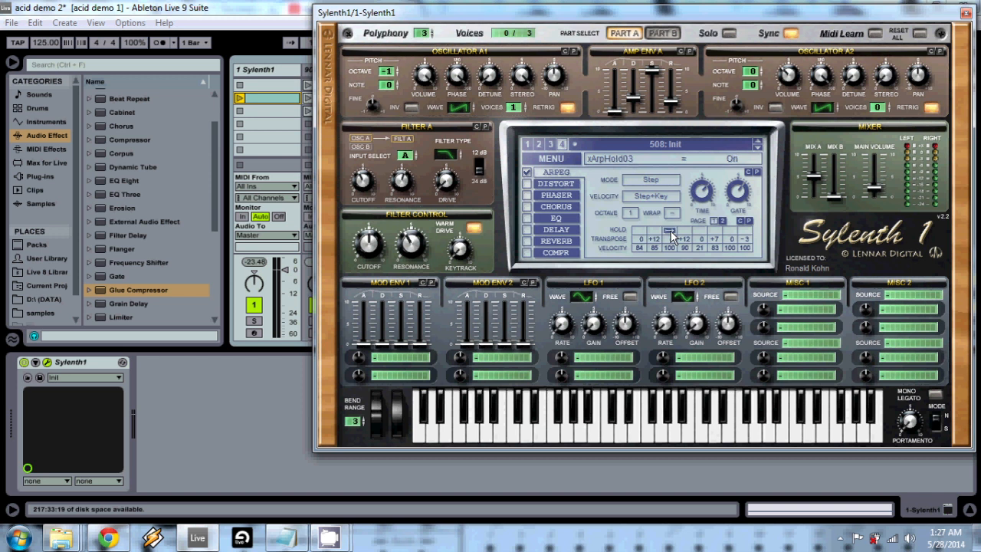
pyautogui.click(713, 229)
pyautogui.click(724, 221)
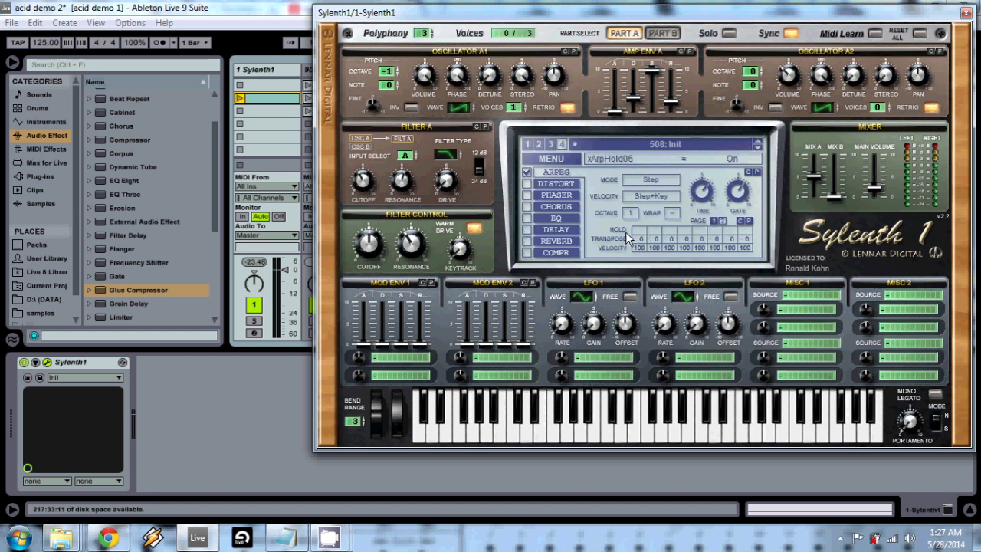
# - On page 2 of the arpeggiator, turn on hold for step 9 and set its transpose to +7 and velocity to 90
pyautogui.click(711, 220)
pyautogui.click(722, 220)
pyautogui.click(639, 226)
pyautogui.moveTo(639, 239); pyautogui.dragTo(648, 230)
pyautogui.scroll(1, 648, 242)
pyautogui.moveTo(639, 247); pyautogui.dragTo(636, 265)
# - Transpose arpeggiator step 10 to +12, step 12 to +7, step 14 to -3 and step 16 to +13
pyautogui.moveTo(660, 234); pyautogui.dragTo(663, 217)
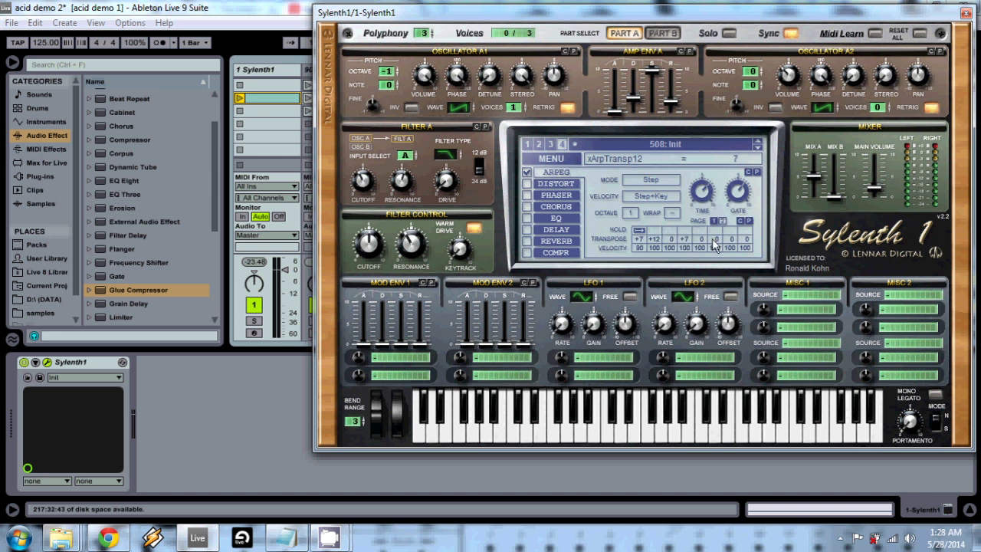
pyautogui.moveTo(716, 239); pyautogui.dragTo(716, 264)
pyautogui.moveTo(743, 242); pyautogui.dragTo(759, 218)
# - Play the Sylenth1 clip while turning on hold for arpeggiator steps 11 and 15, return to page 1 and stop the clip
pyautogui.click(241, 99)
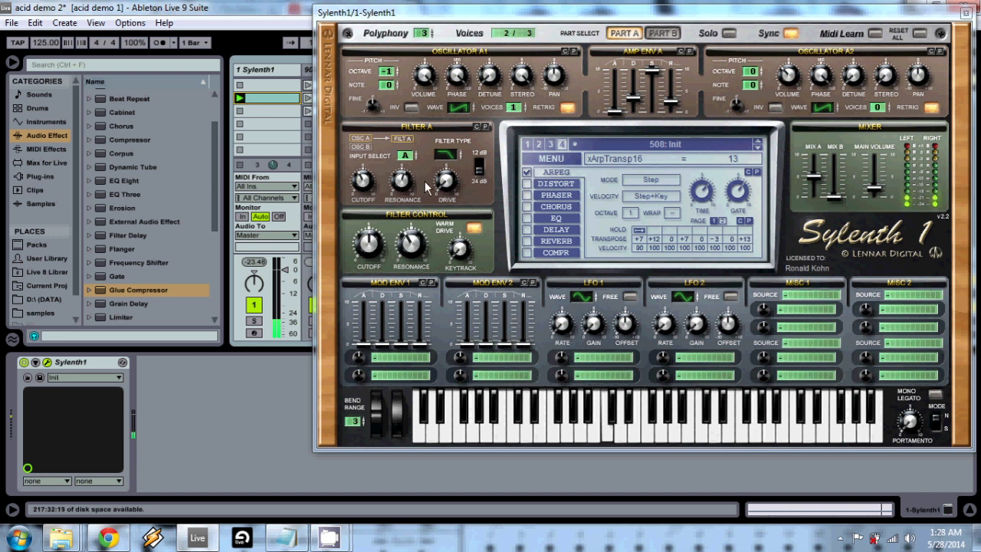
pyautogui.click(669, 231)
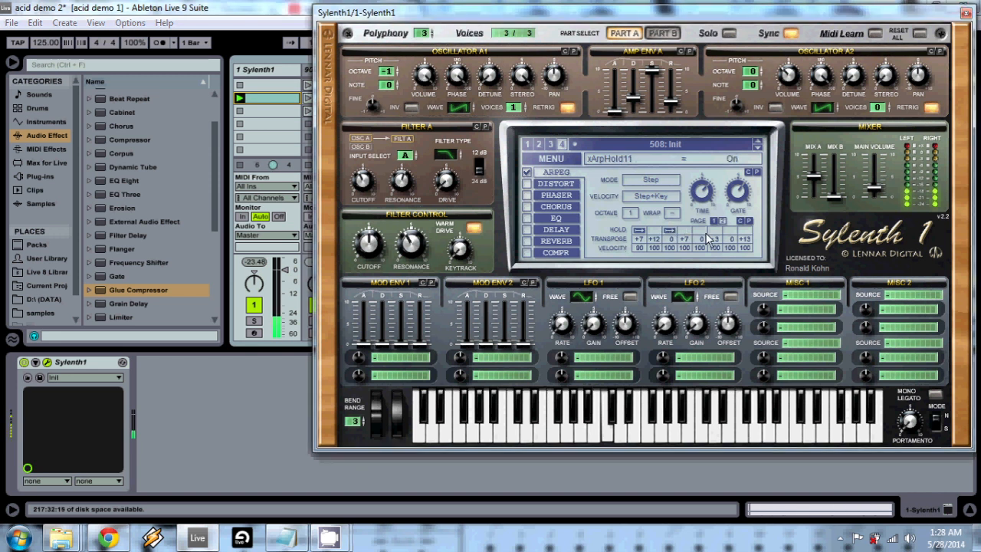
pyautogui.click(729, 232)
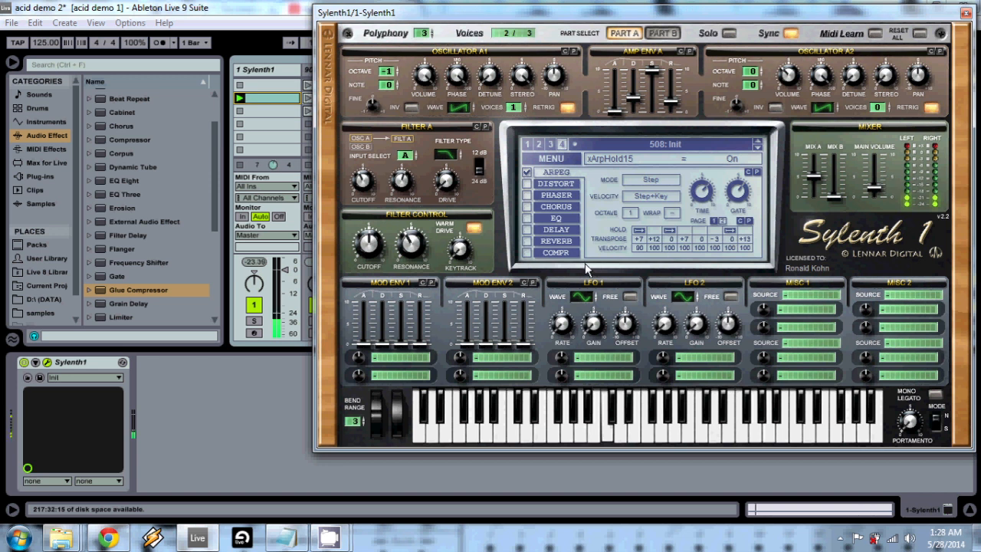
pyautogui.click(719, 221)
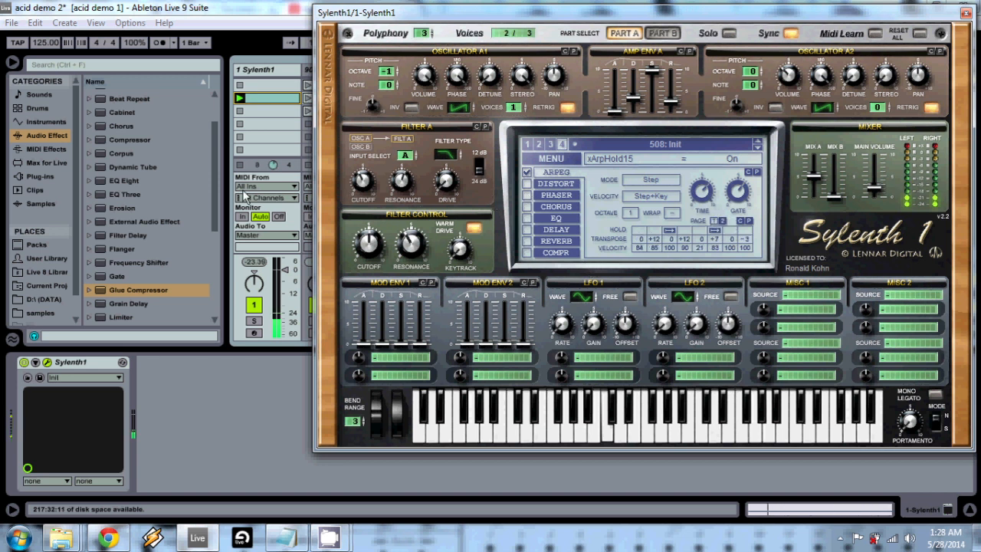
pyautogui.click(239, 164)
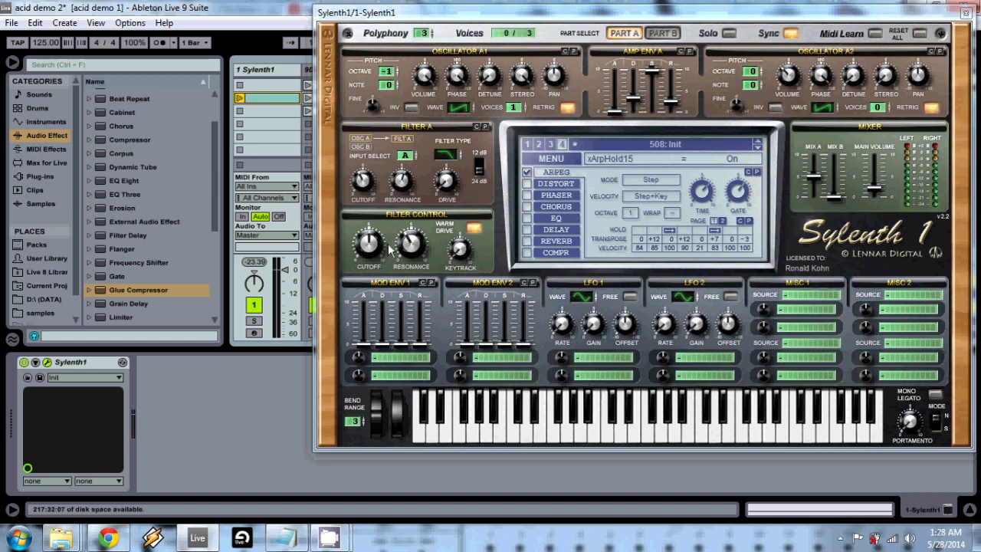
# - Raise the decay and sustain of Mod Env 2, set its release to 5.23 and play the Sylenth1 clip
pyautogui.moveTo(480, 340); pyautogui.dragTo(488, 315)
pyautogui.moveTo(503, 348); pyautogui.dragTo(534, 281)
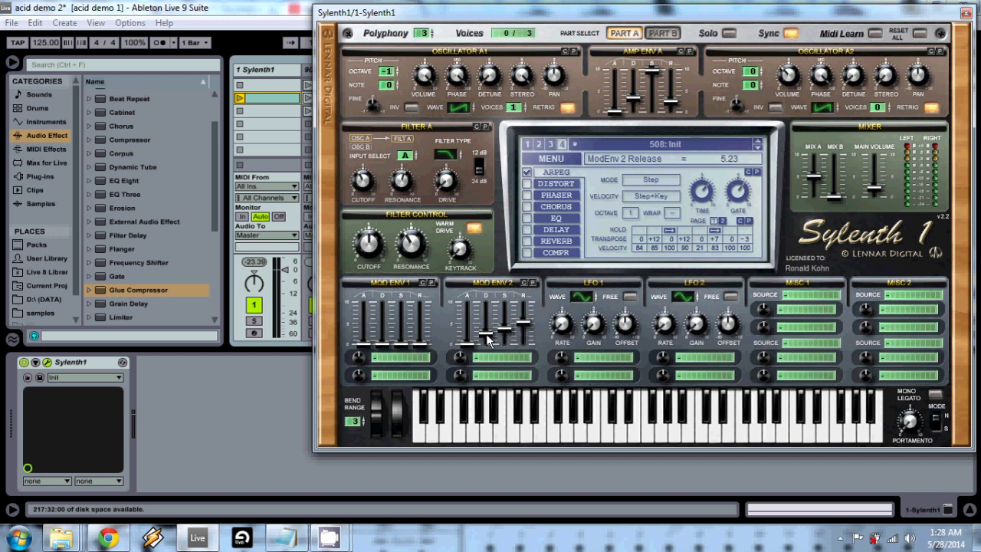
pyautogui.click(240, 99)
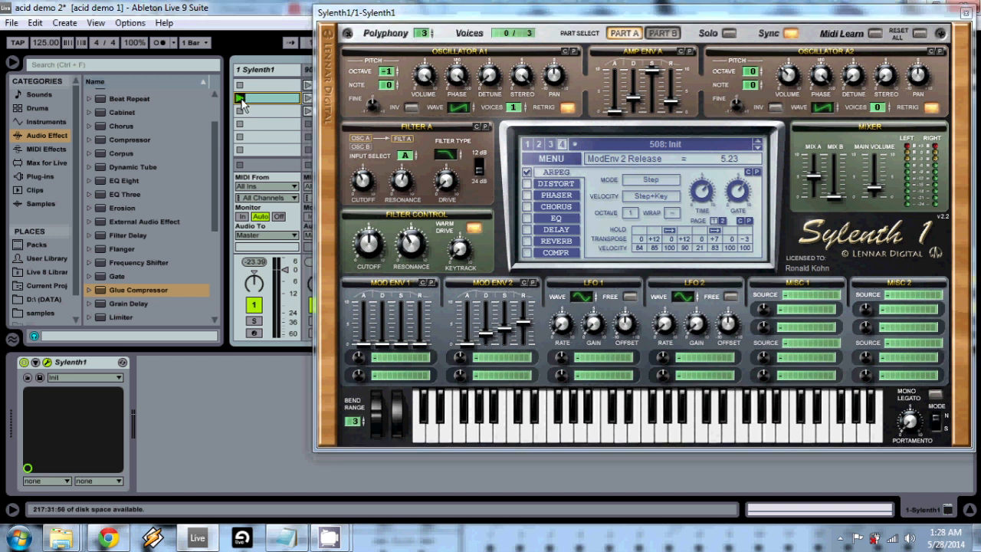
# - Route Mod Env 2 to Cutoff A with an amount of 2.38 and stop the clip
pyautogui.click(478, 357)
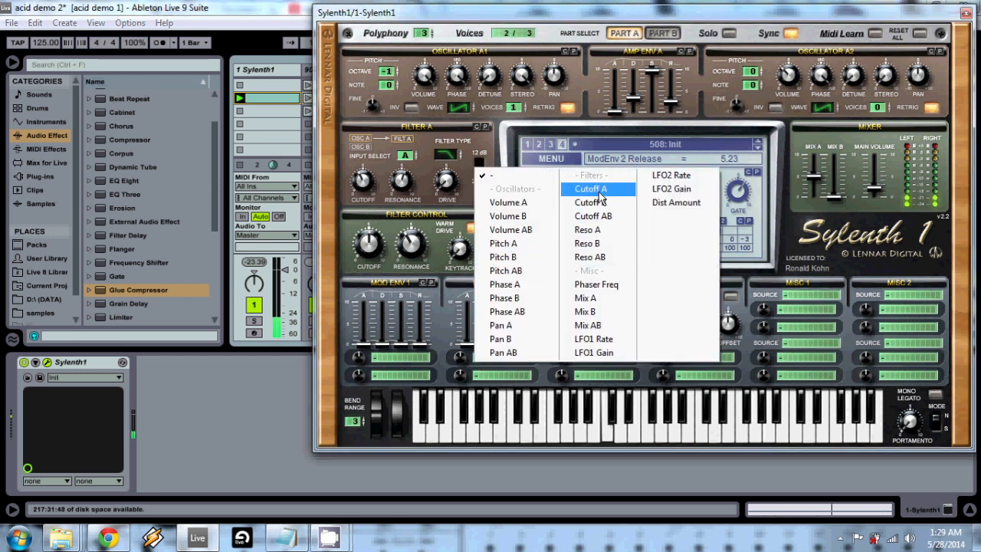
pyautogui.click(589, 189)
pyautogui.moveTo(462, 356); pyautogui.dragTo(463, 343)
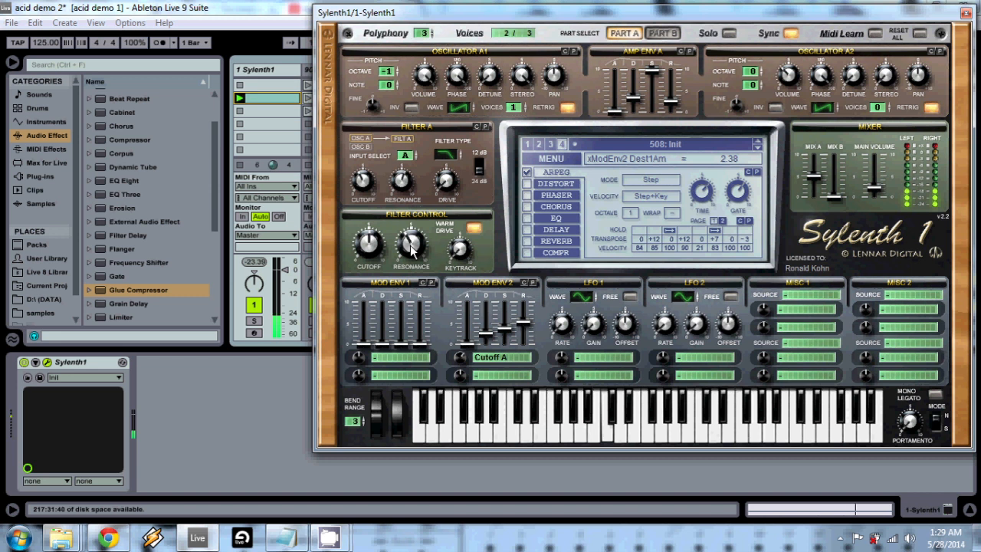
pyautogui.click(240, 167)
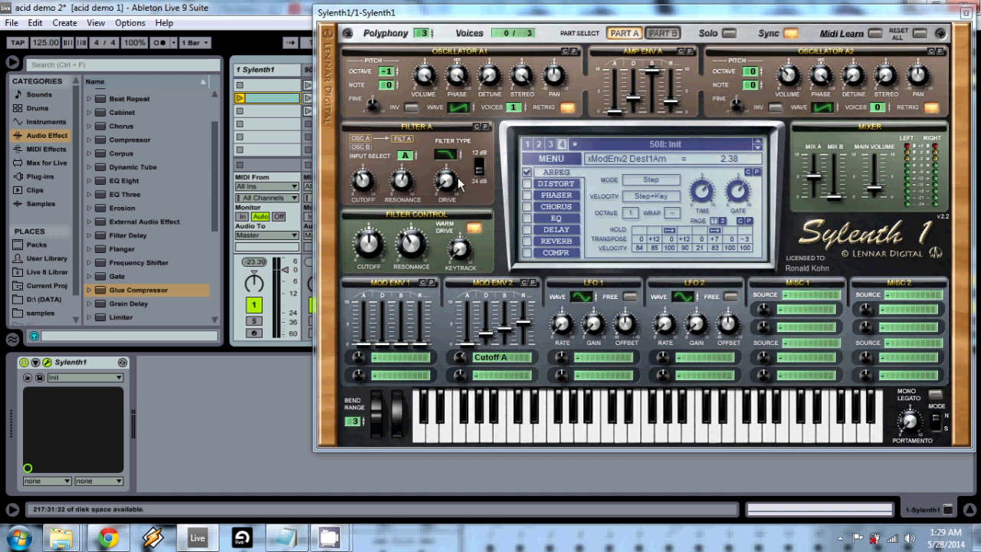
# - During playback, lower the amp envelope's sustain and release, set its attack to 0.34 and the Mod Env 2 cutoff amount to 2.95
pyautogui.click(239, 99)
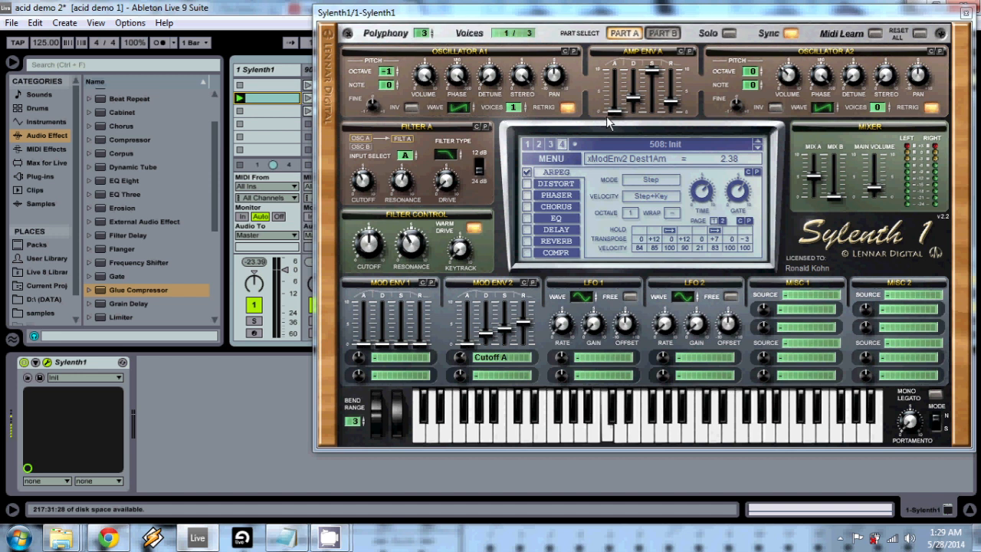
pyautogui.moveTo(673, 109)
pyautogui.mouseDown()
pyautogui.moveTo(666, 154)
pyautogui.moveTo(671, 125)
pyautogui.mouseUp()
pyautogui.moveTo(652, 72); pyautogui.dragTo(612, 109)
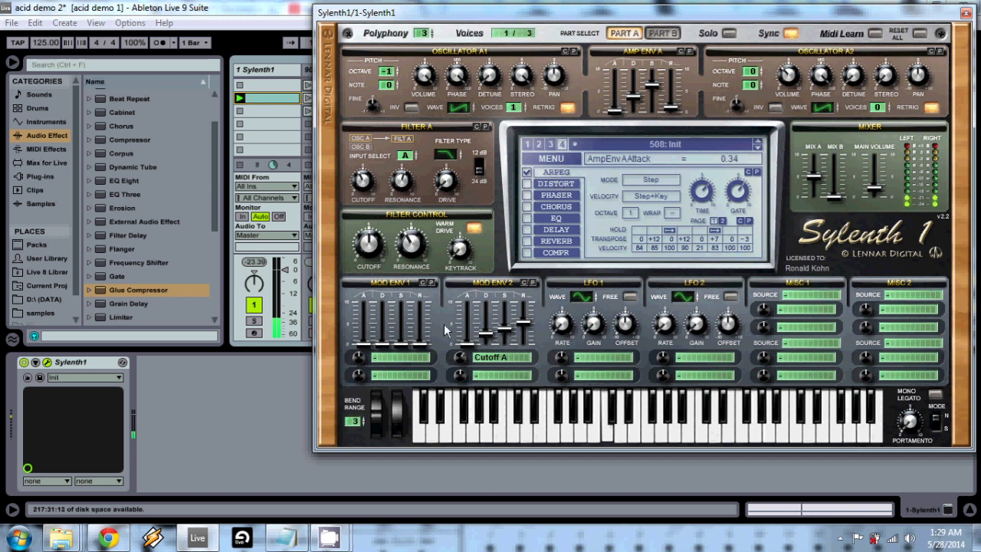
pyautogui.moveTo(458, 364); pyautogui.dragTo(460, 360)
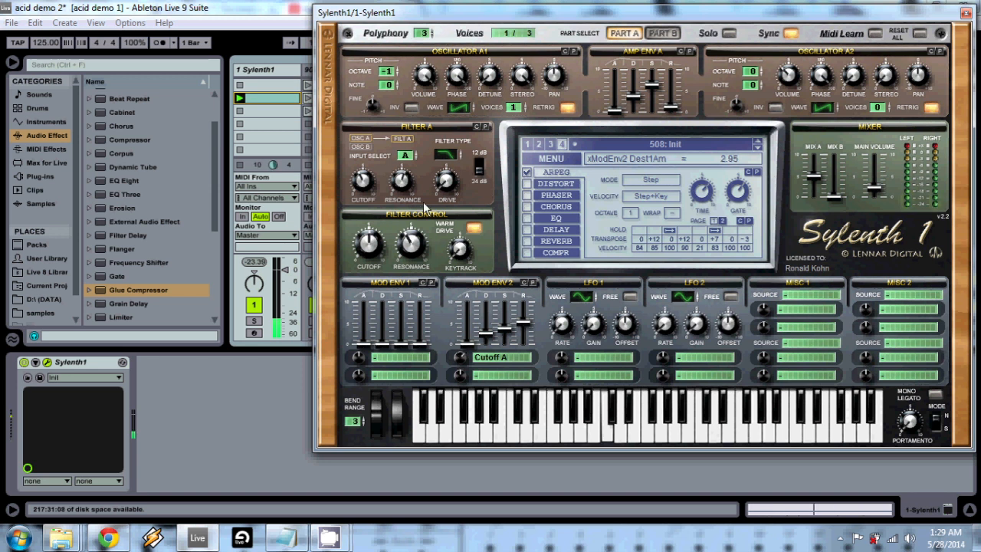
pyautogui.click(241, 164)
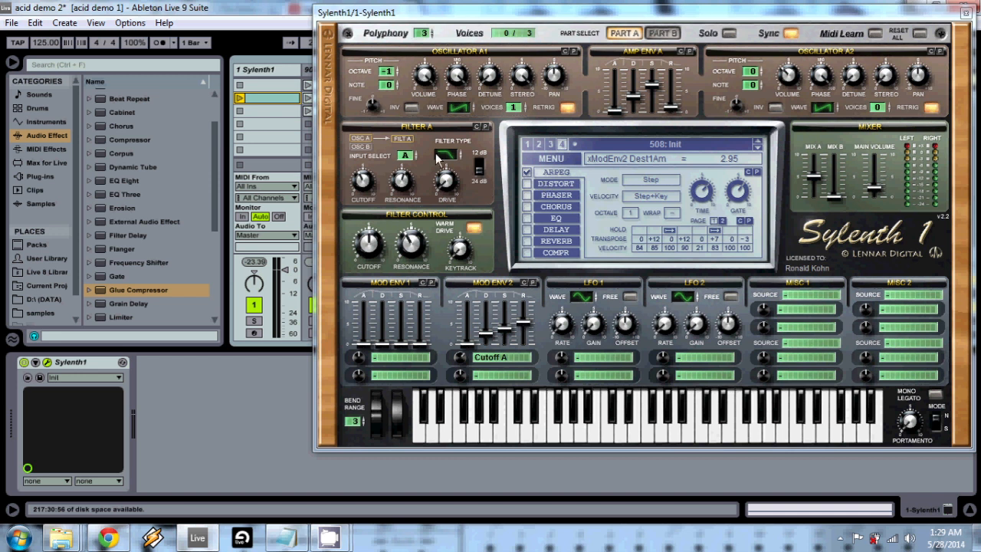
# - While auditioning the clip, enable OverDrive distortion, adjust its amount and set its dry/wet to 56.67 %
pyautogui.click(240, 98)
pyautogui.click(550, 185)
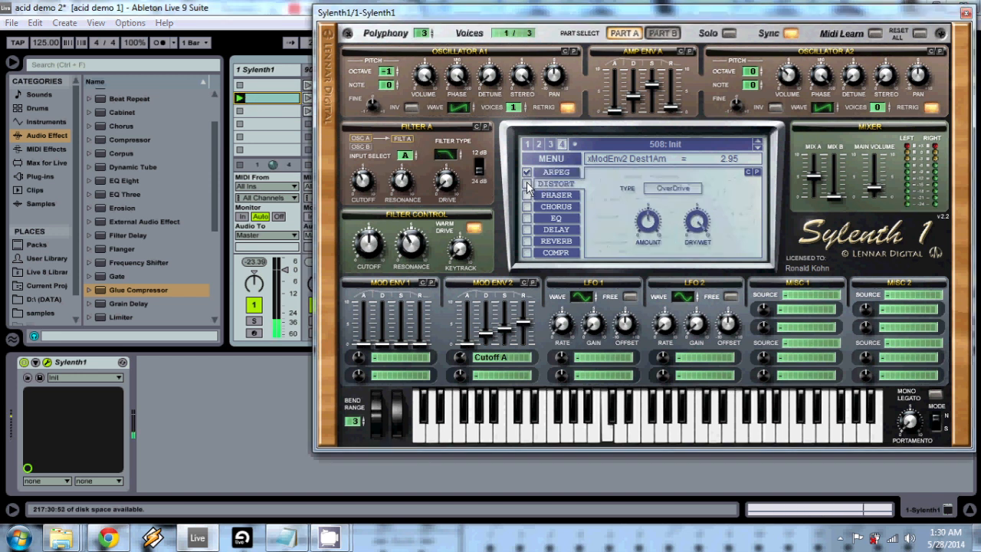
pyautogui.click(526, 184)
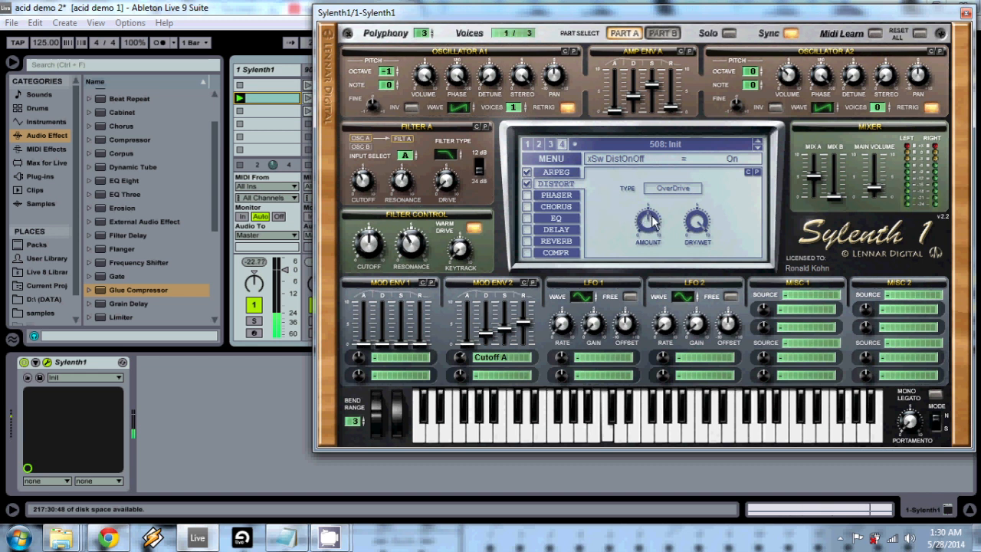
pyautogui.moveTo(648, 221); pyautogui.dragTo(646, 245)
pyautogui.click(697, 222)
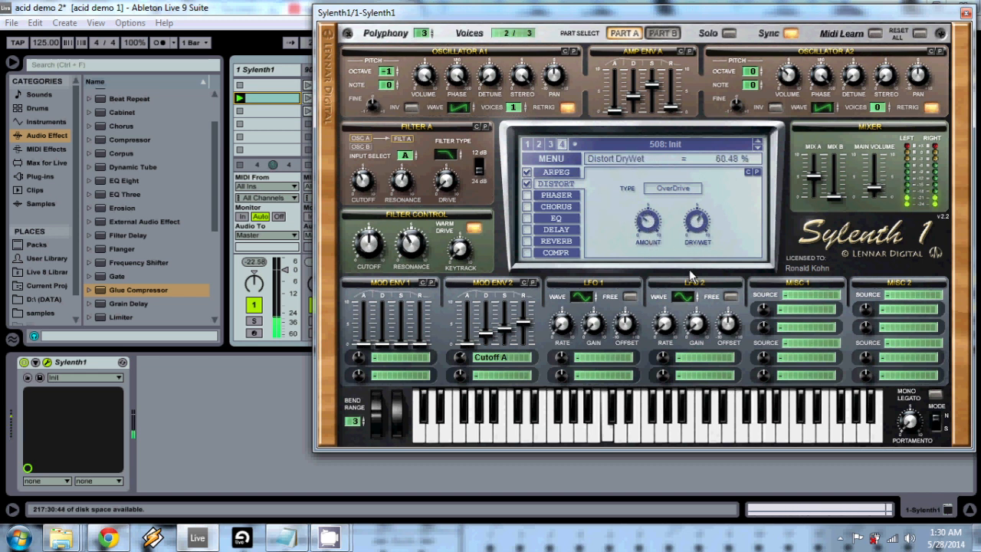
pyautogui.click(647, 214)
pyautogui.moveTo(647, 207); pyautogui.dragTo(698, 234)
pyautogui.click(238, 163)
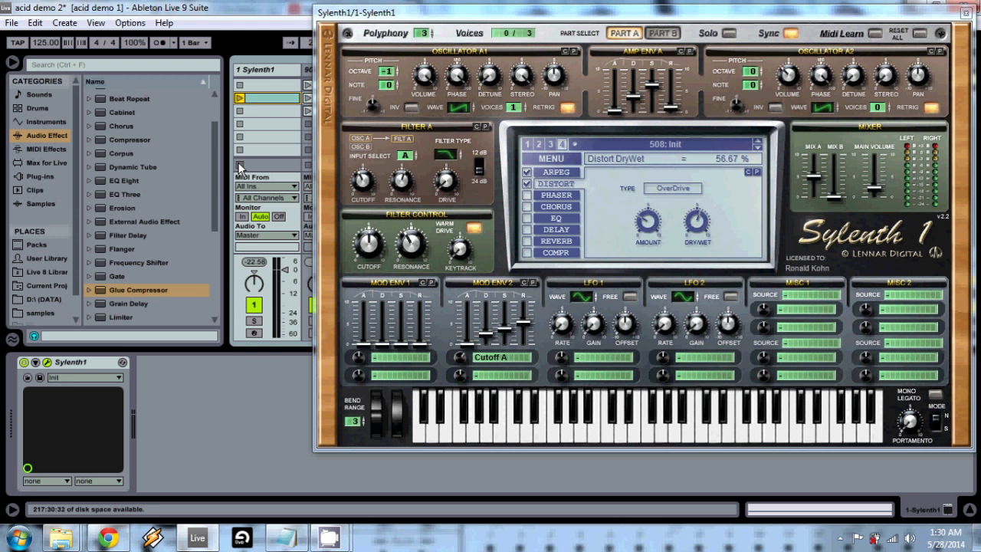
# - Bring back the arpeggiator settings in the synth display and close the Sylenth1 window
pyautogui.click(554, 174)
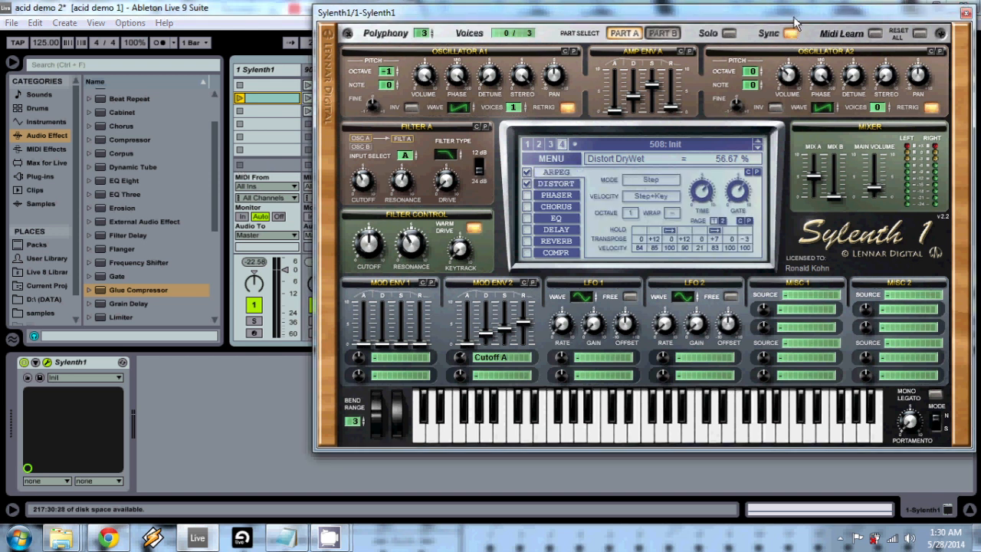
pyautogui.moveTo(792, 14); pyautogui.dragTo(666, 35)
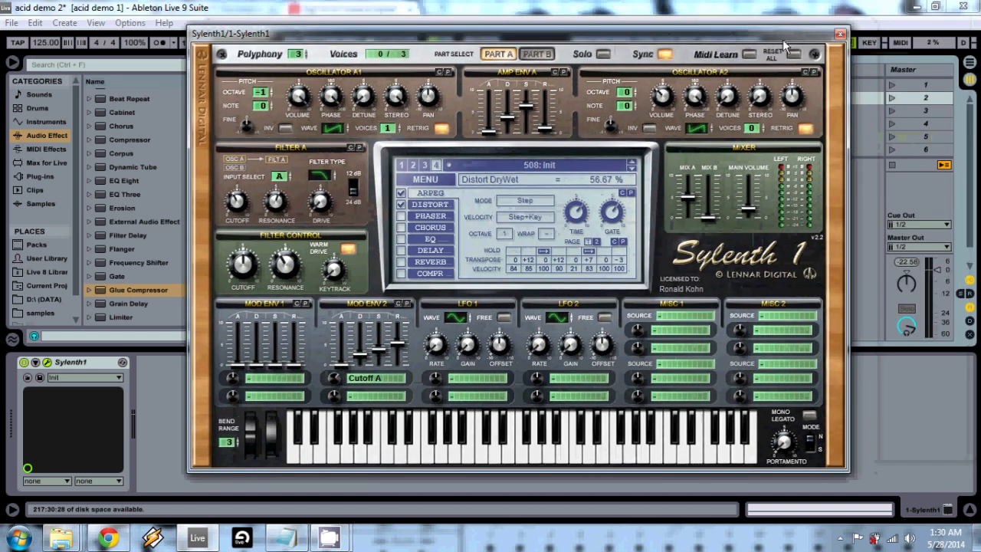
pyautogui.click(838, 34)
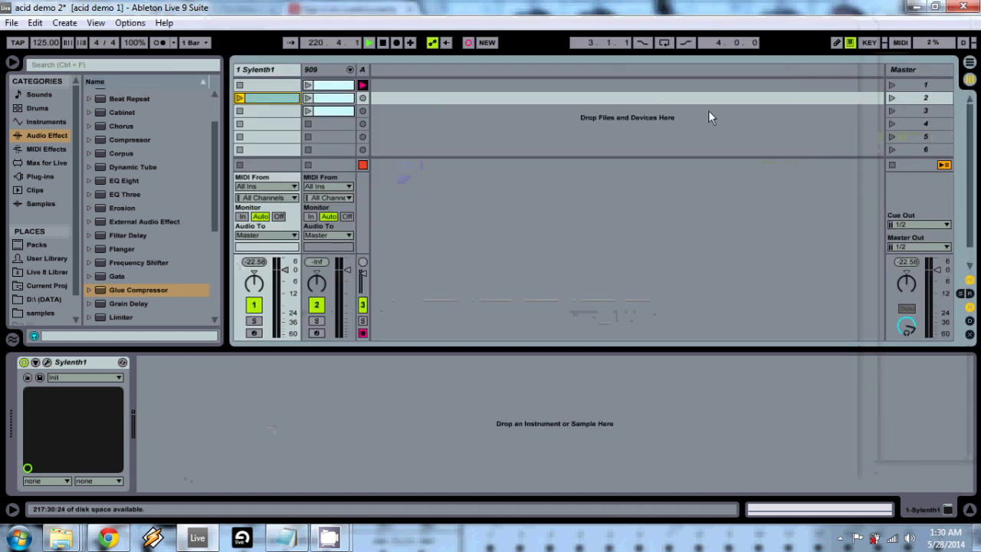
# - Launch the first 909 drum clip, add the Sylenth1 clip, and switch the drums to the second 909 clip
pyautogui.click(328, 86)
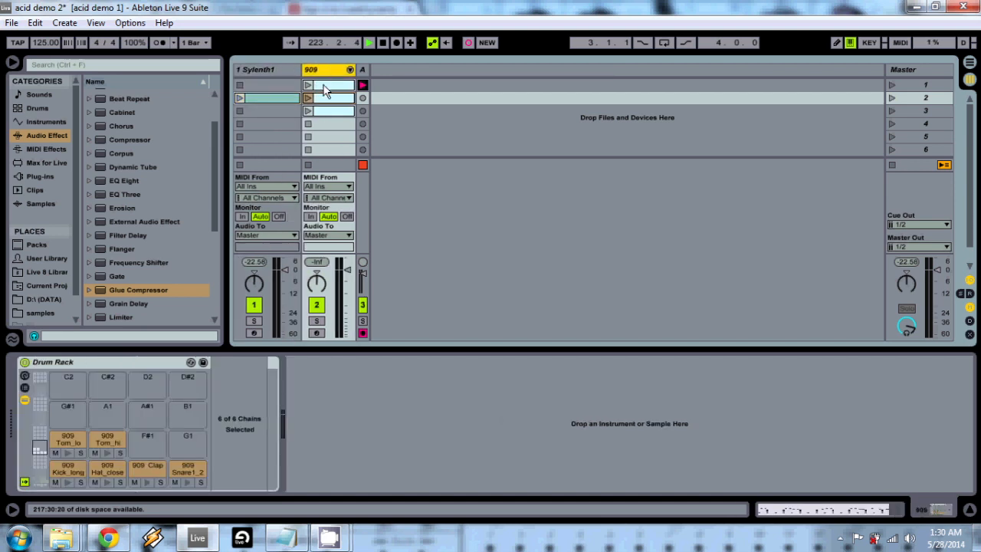
pyautogui.click(308, 86)
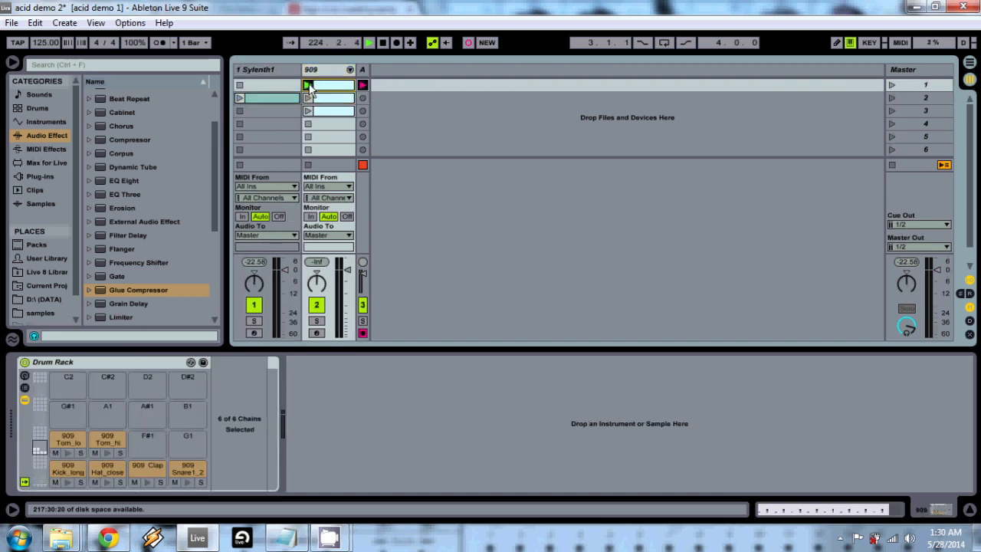
pyautogui.click(239, 98)
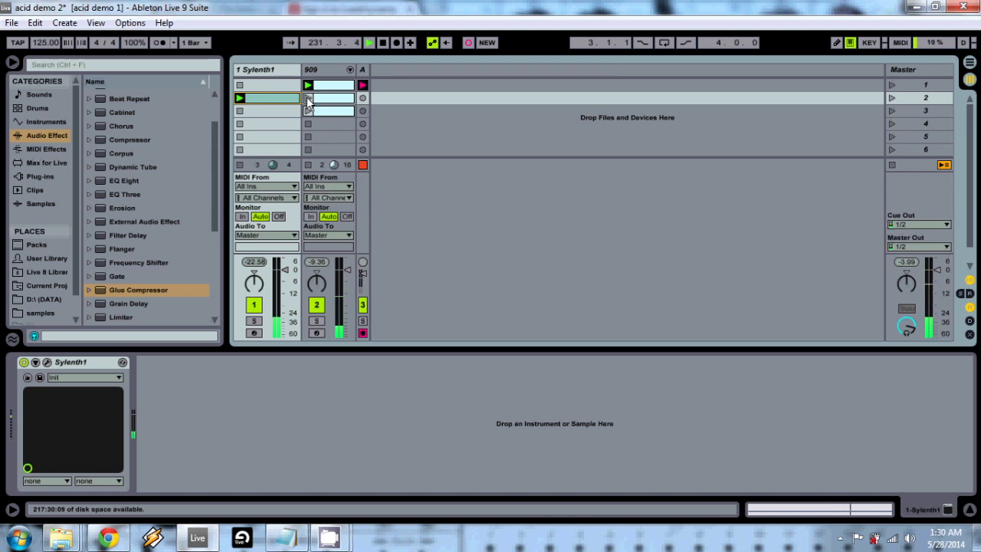
pyautogui.click(307, 99)
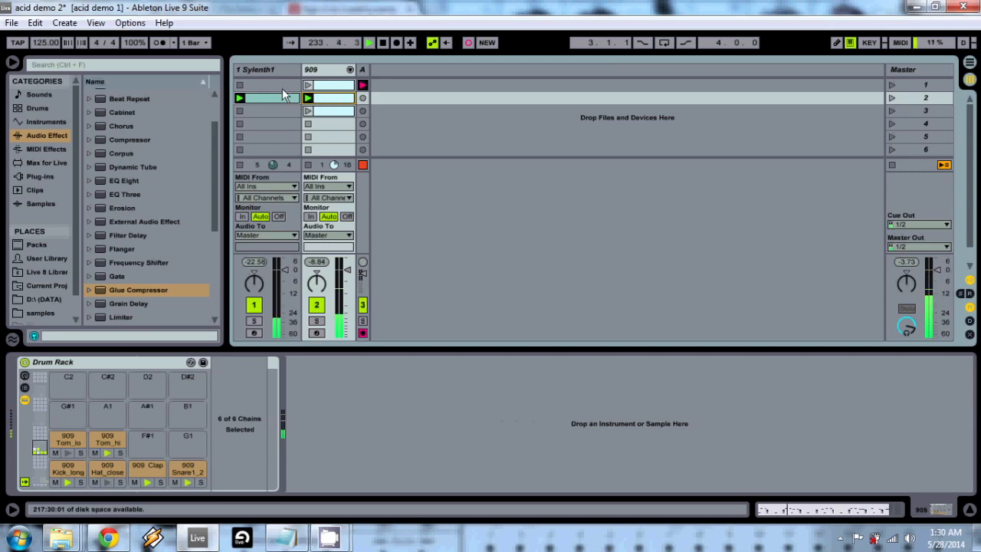
# - Reopen Sylenth1, raise the filter control resonance, set its cutoff to 360.14 Hz and Filter A cutoff to 42.55 Hz, and close the synth
pyautogui.click(270, 70)
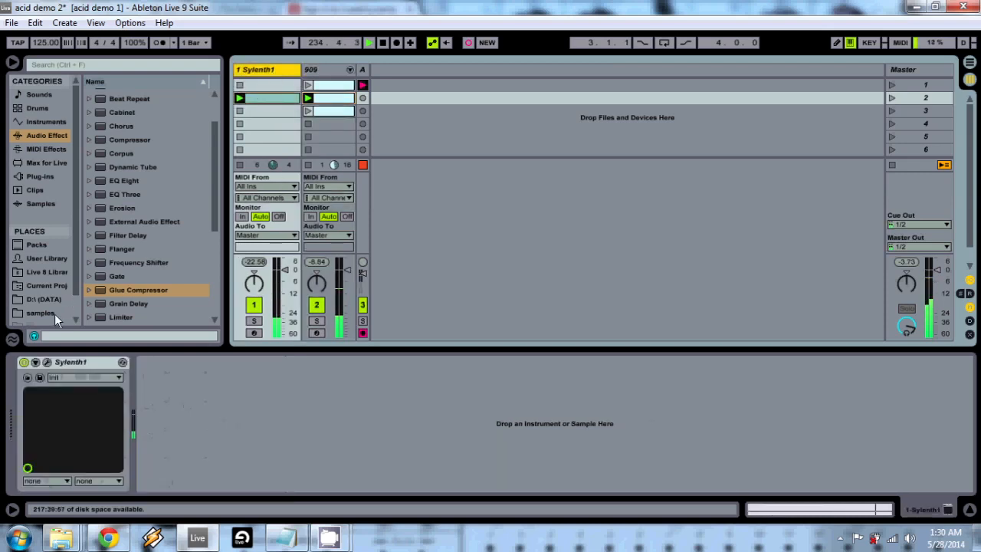
pyautogui.click(46, 361)
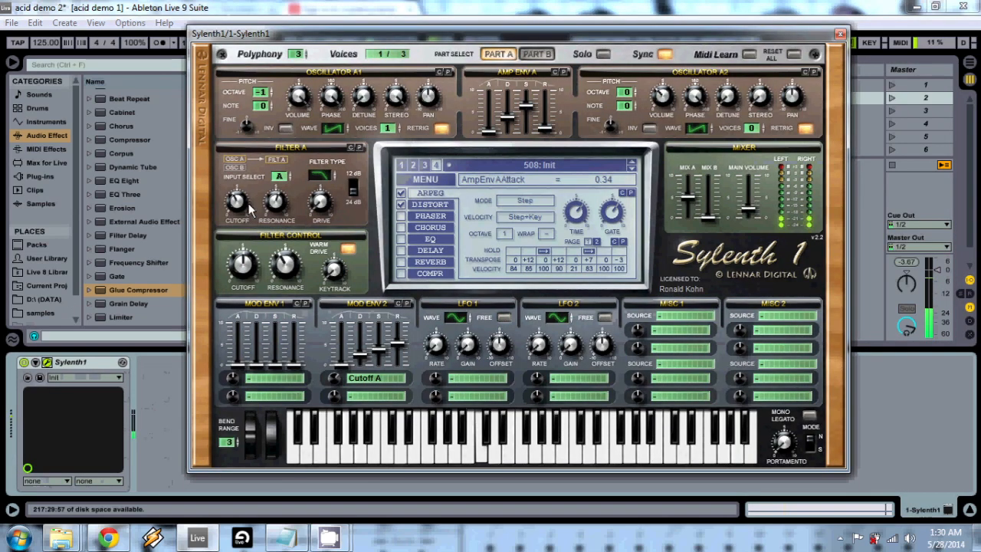
pyautogui.moveTo(235, 203); pyautogui.dragTo(238, 179)
pyautogui.moveTo(286, 269); pyautogui.dragTo(290, 250)
pyautogui.moveTo(240, 270); pyautogui.dragTo(241, 263)
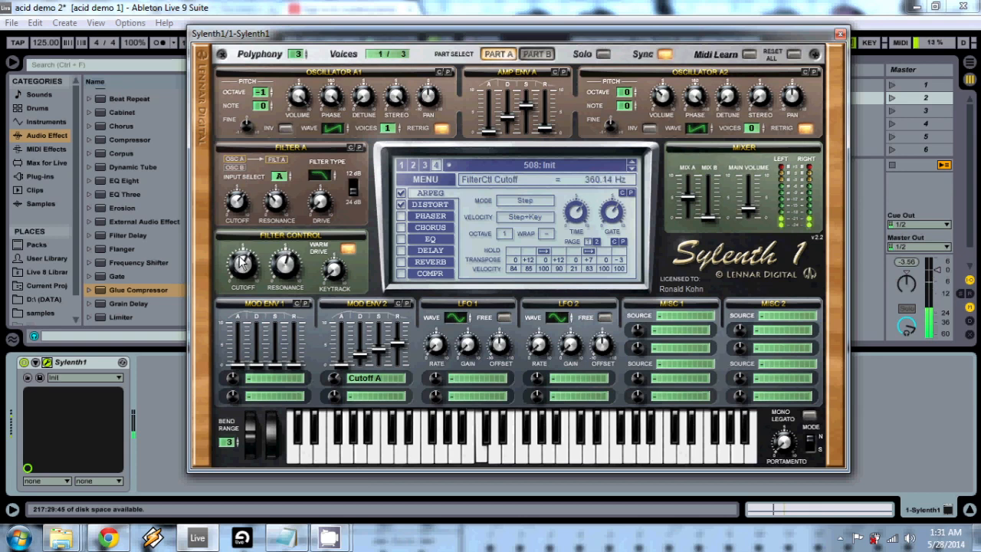
pyautogui.moveTo(242, 203); pyautogui.dragTo(244, 254)
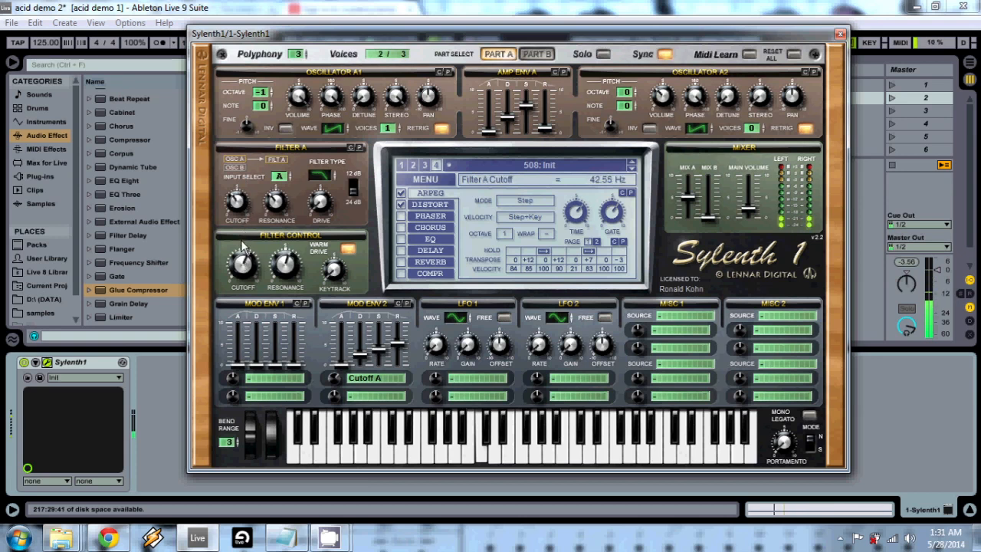
pyautogui.click(177, 409)
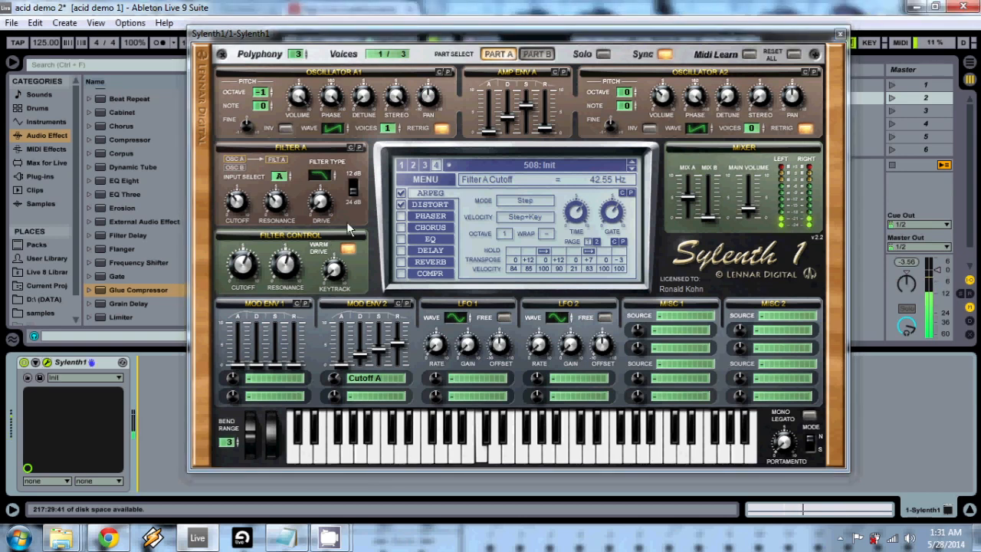
pyautogui.click(839, 33)
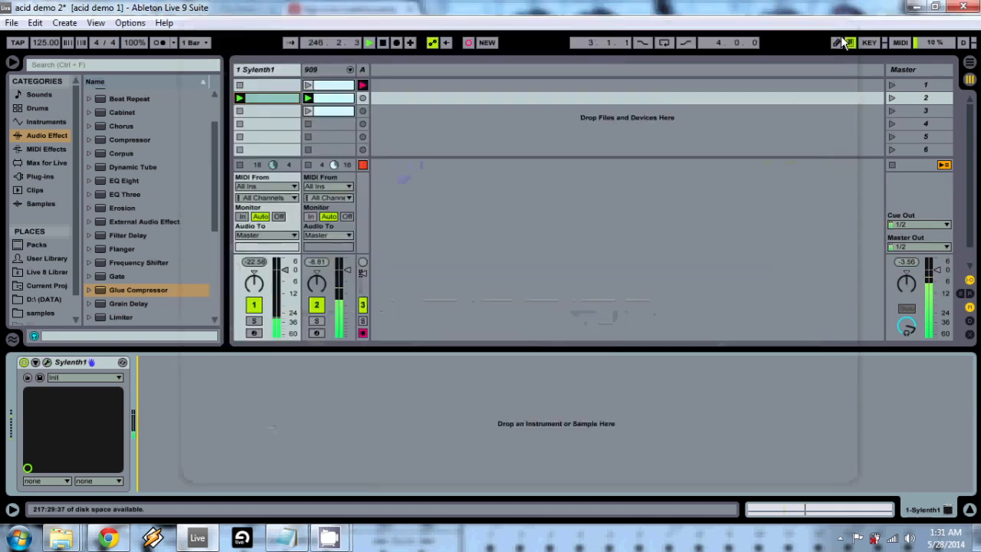
# - Launch the third 909 drum clip and open the Sylenth1 clip's notes for editing
pyautogui.click(308, 111)
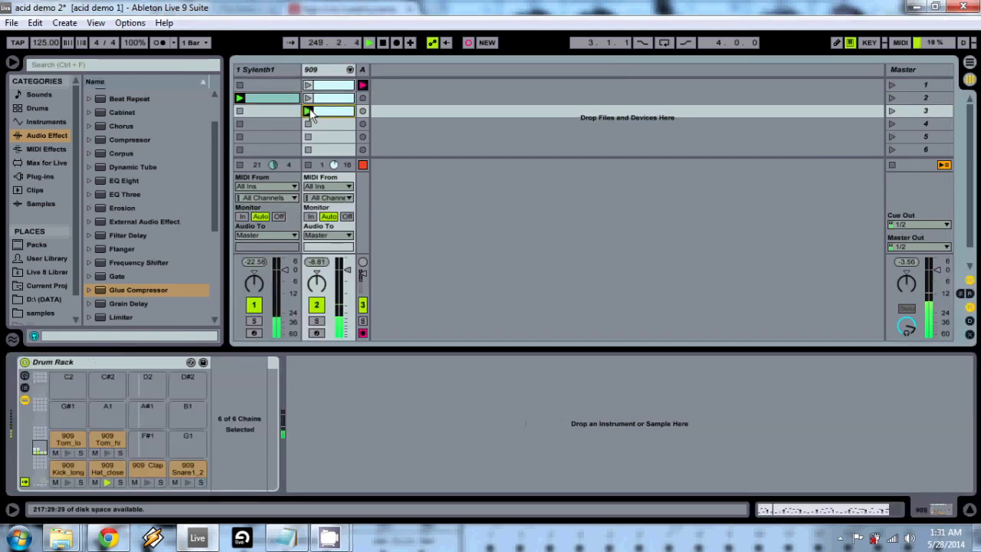
pyautogui.click(270, 70)
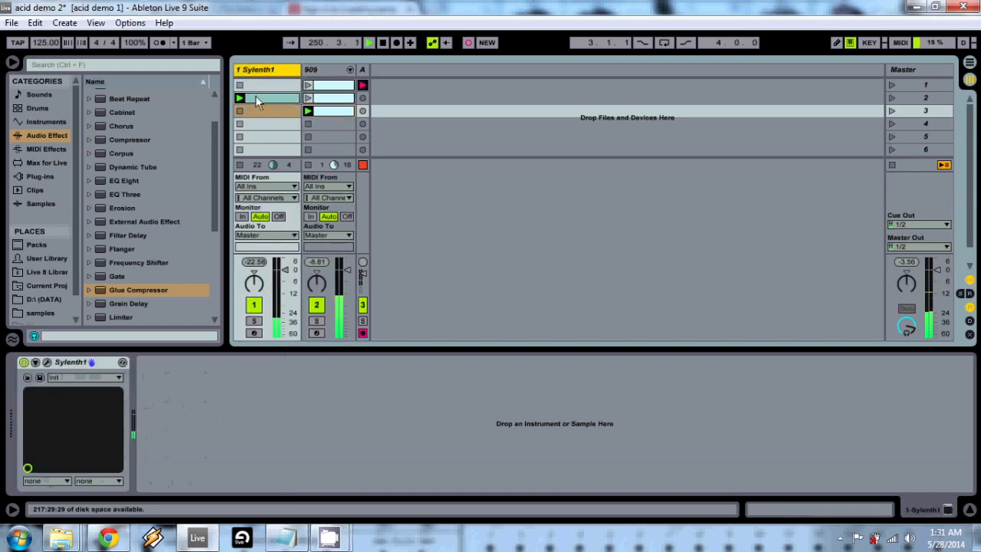
pyautogui.click(257, 98)
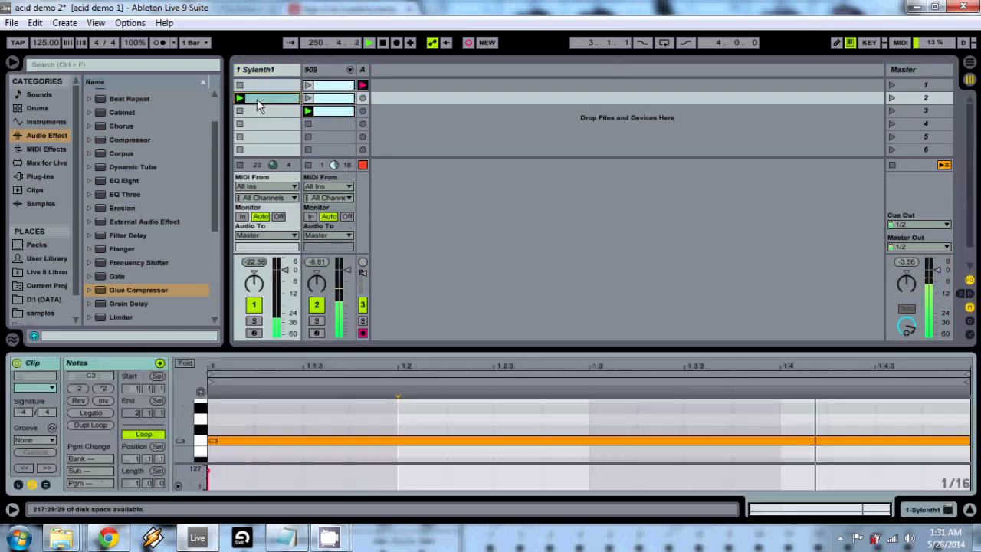
# - Reopen the Sylenth1 window, switch on its delay effect, and set the delay dry/wet to 35.71 %
pyautogui.click(286, 72)
pyautogui.click(286, 72)
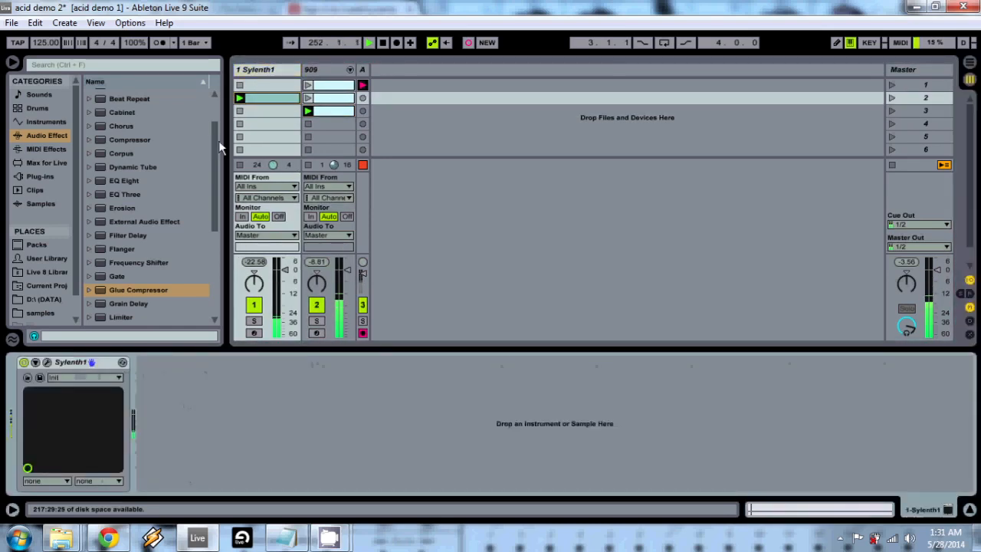
pyautogui.click(47, 363)
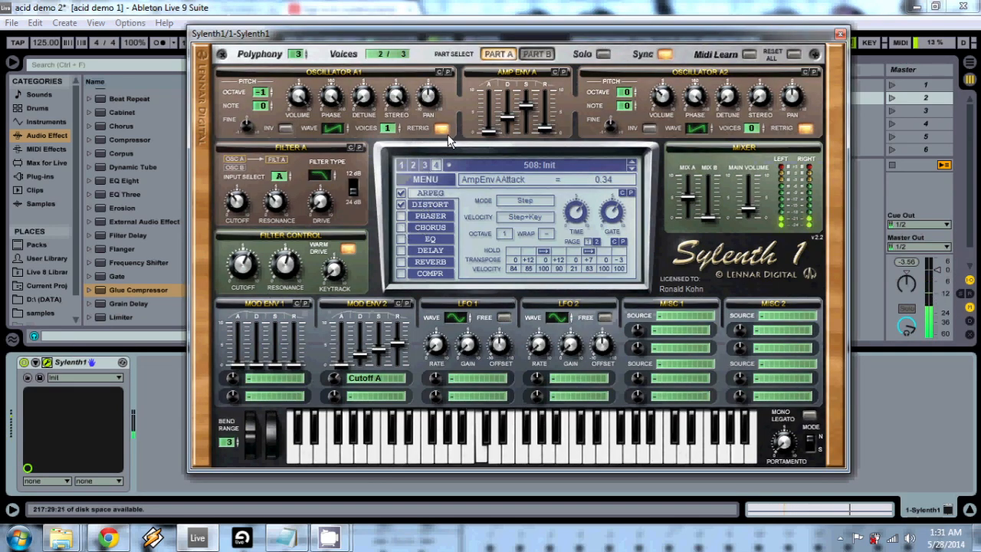
pyautogui.click(426, 253)
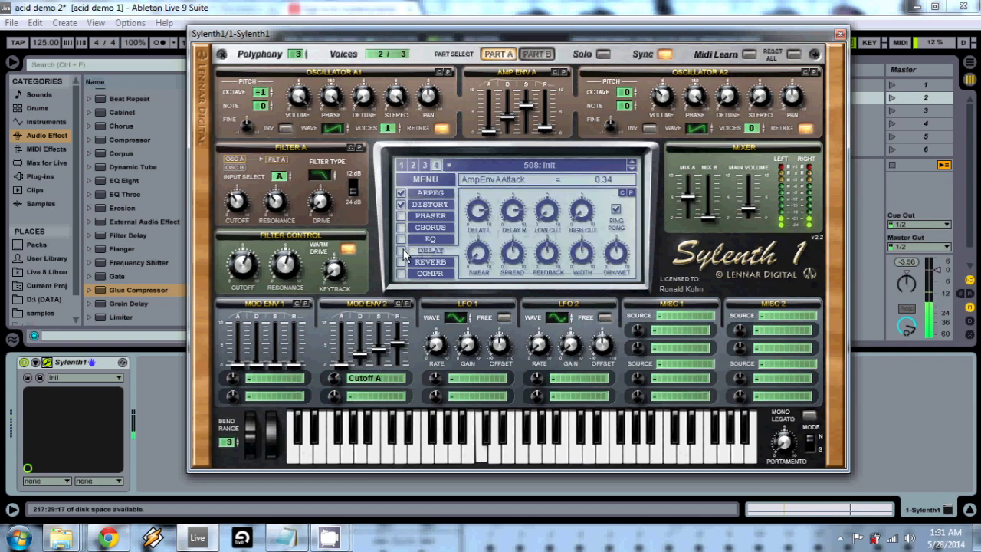
pyautogui.click(401, 251)
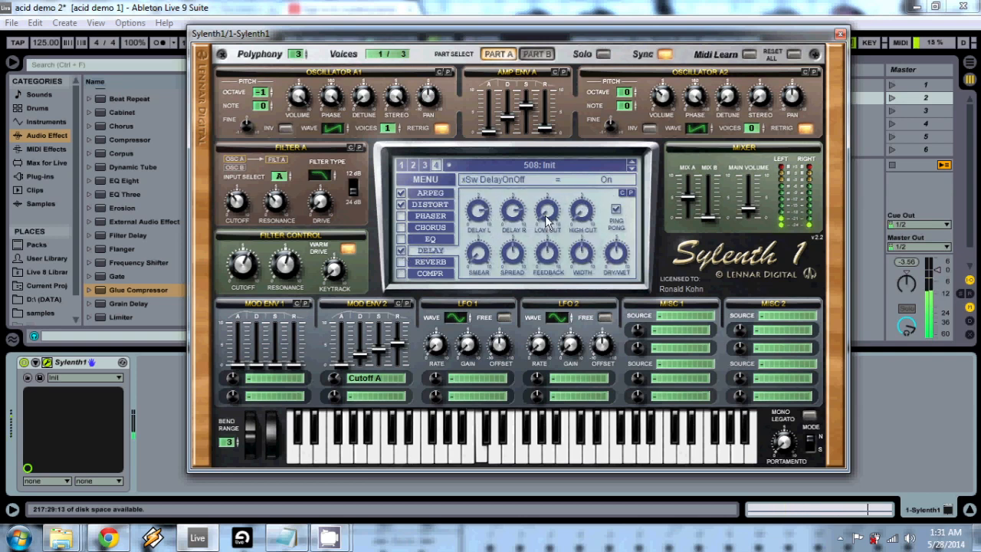
pyautogui.moveTo(618, 248); pyautogui.dragTo(617, 264)
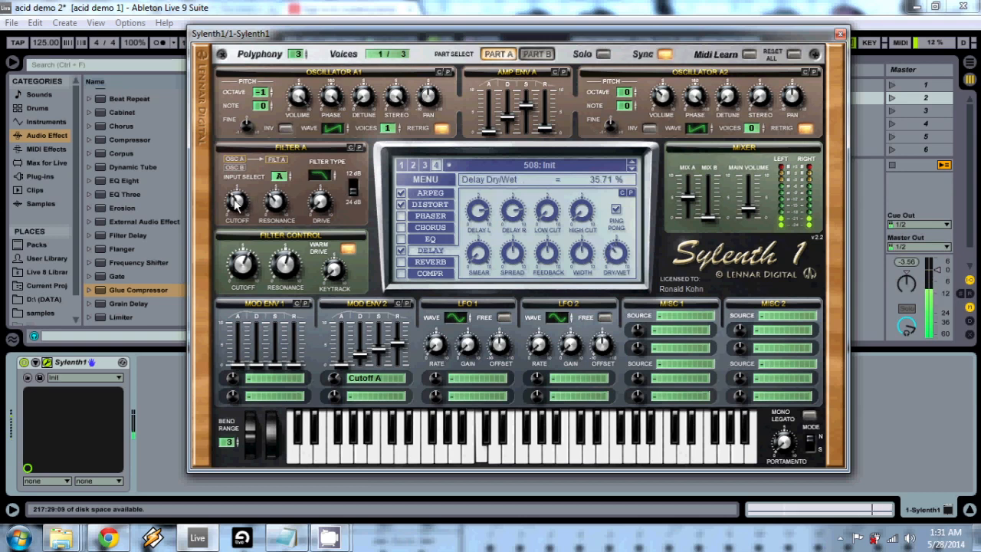
# - Set the delay feedback to 64.76 % and sweep the Filter A cutoff, ending at 12.99 Hz
pyautogui.moveTo(237, 200); pyautogui.dragTo(244, 222)
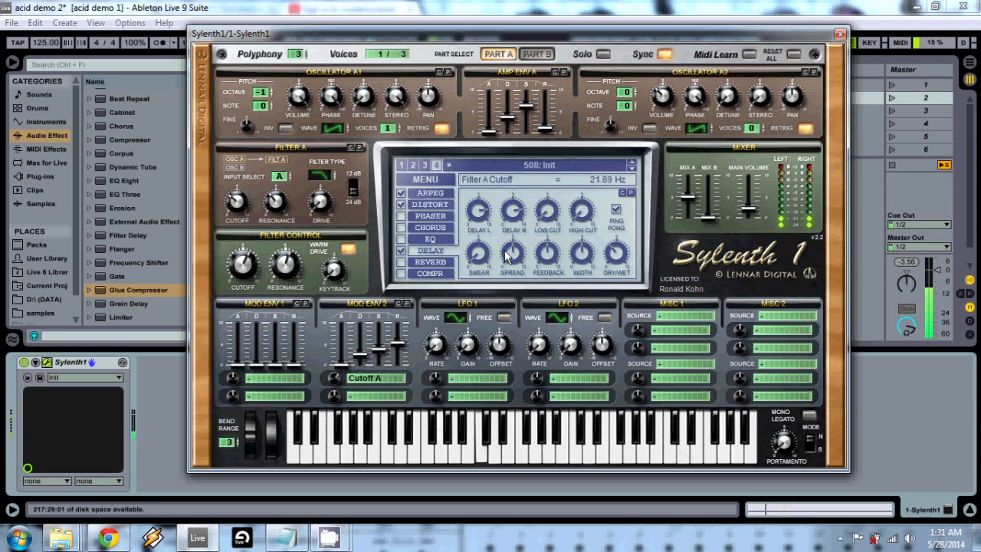
pyautogui.moveTo(540, 266); pyautogui.dragTo(551, 240)
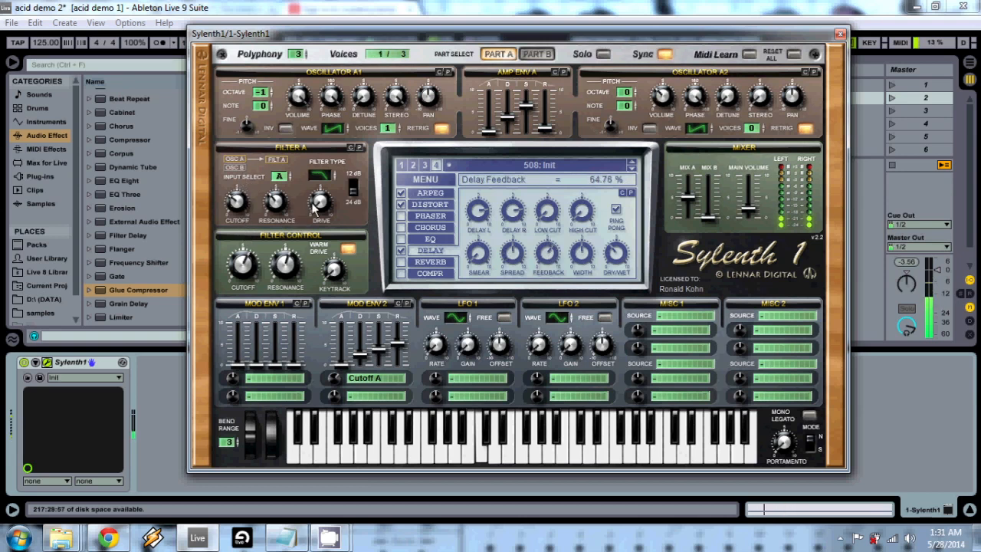
pyautogui.moveTo(238, 201); pyautogui.dragTo(256, 226)
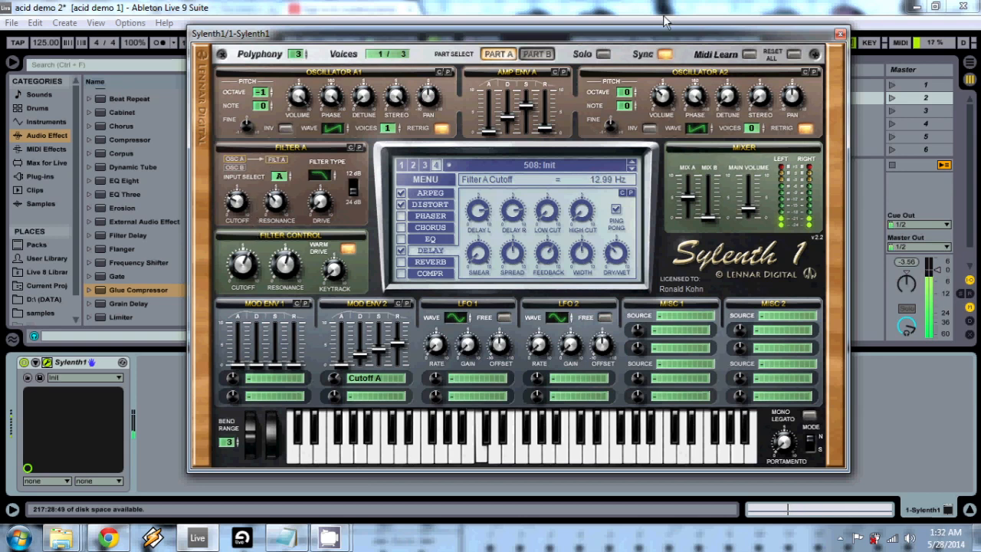
# - Close the synth window and stop the clips on the 909 track and the Sylenth1 track
pyautogui.click(839, 35)
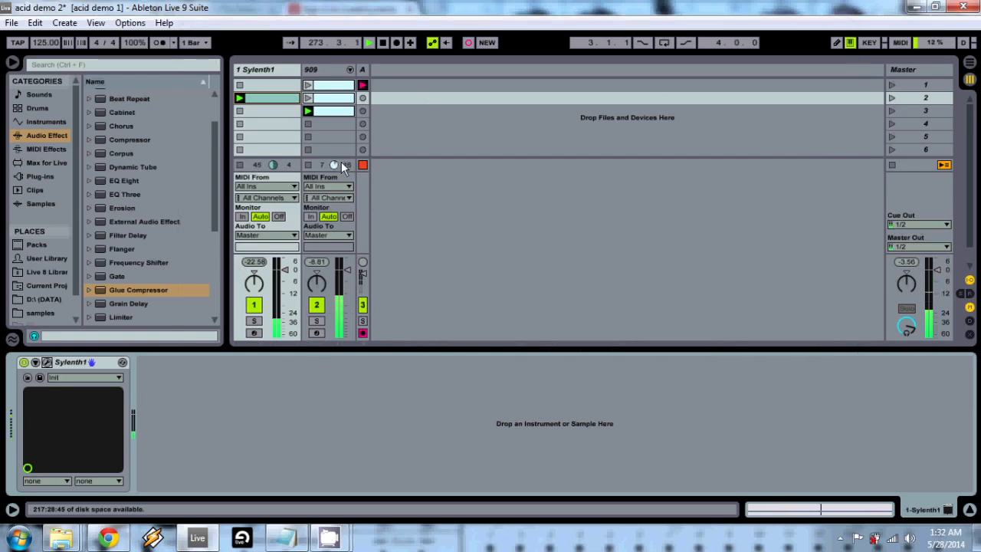
pyautogui.click(308, 164)
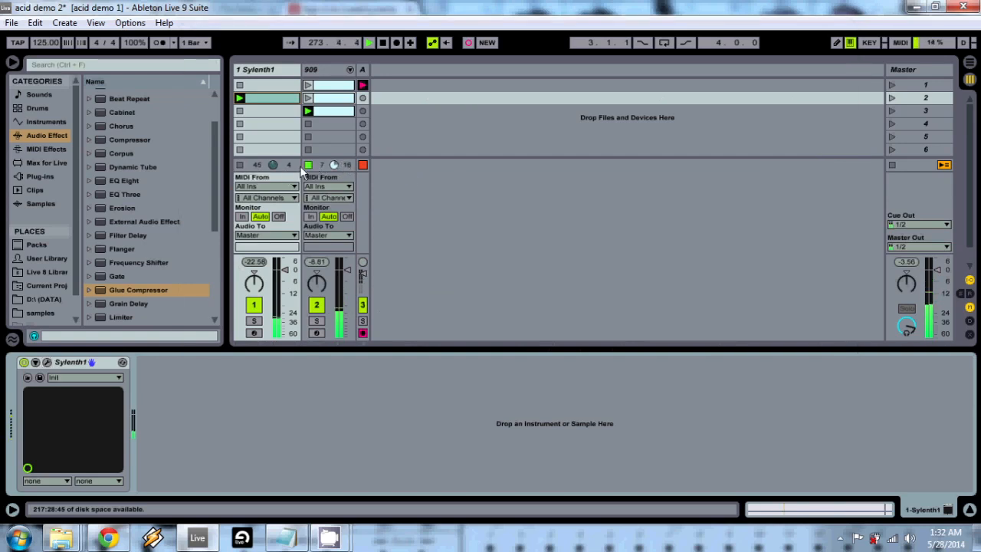
pyautogui.click(239, 164)
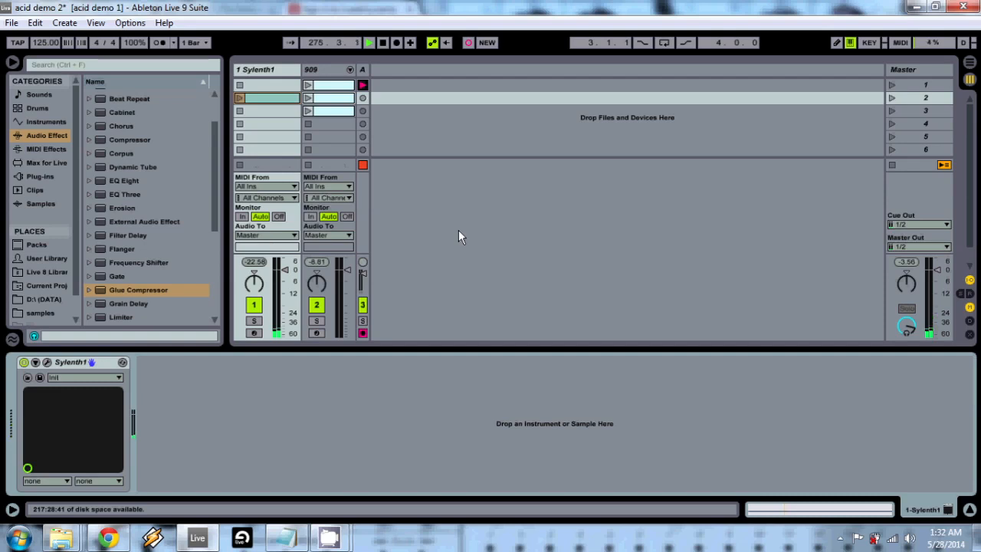